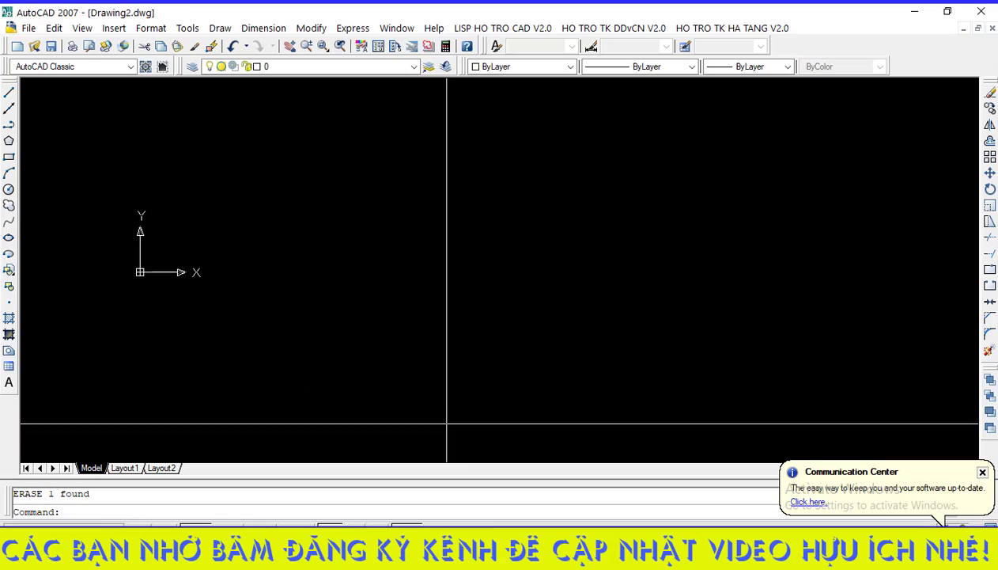
# - Load the giaothong LISP application from the lisp folder
pyautogui.write('AP')
pyautogui.press('Return')
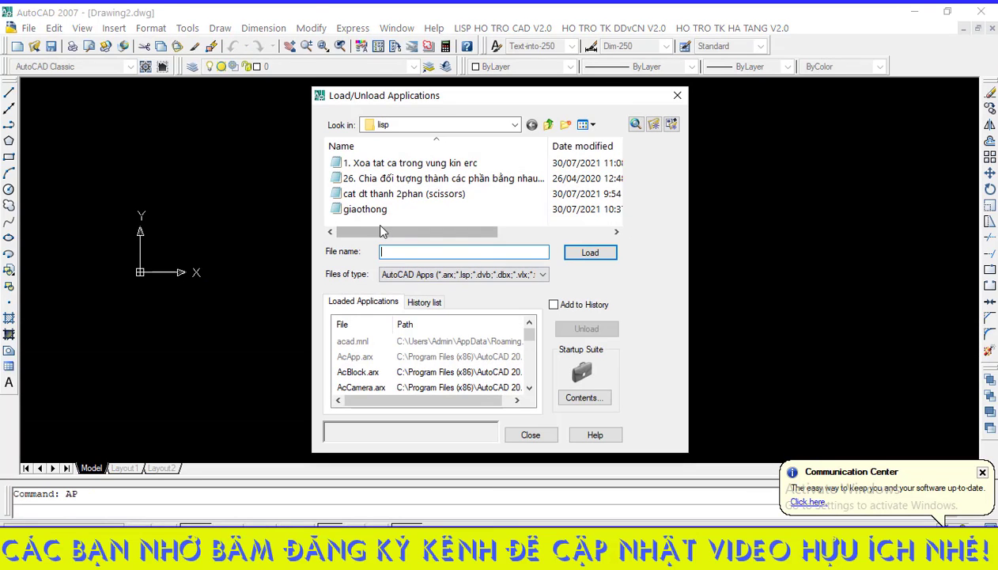
pyautogui.click(368, 210)
pyautogui.click(591, 251)
pyautogui.click(531, 436)
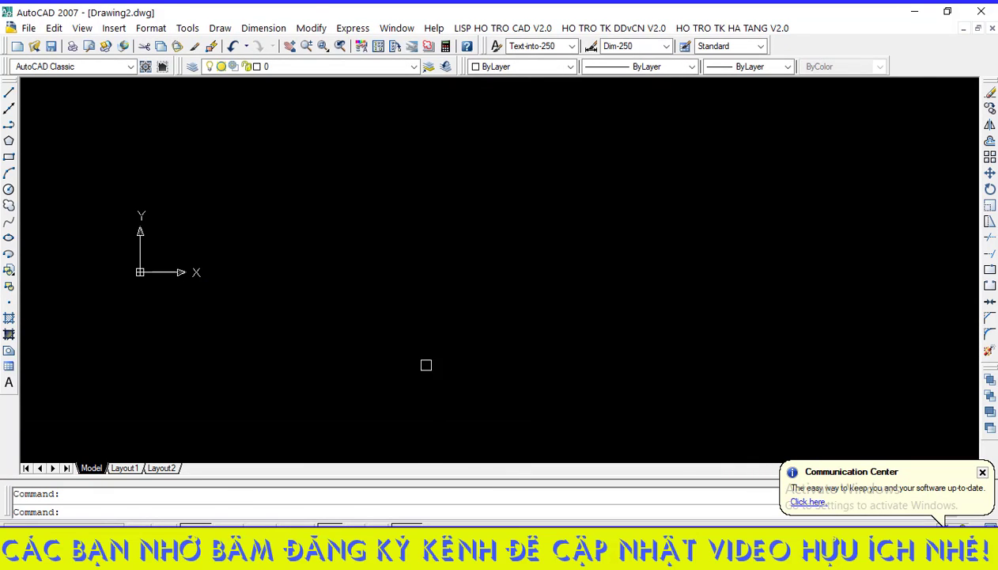
# - Run the KD drawing setup with a print scale of 1:300 and accept the default World UCS elevation option
pyautogui.write('KD')
pyautogui.press('Return')
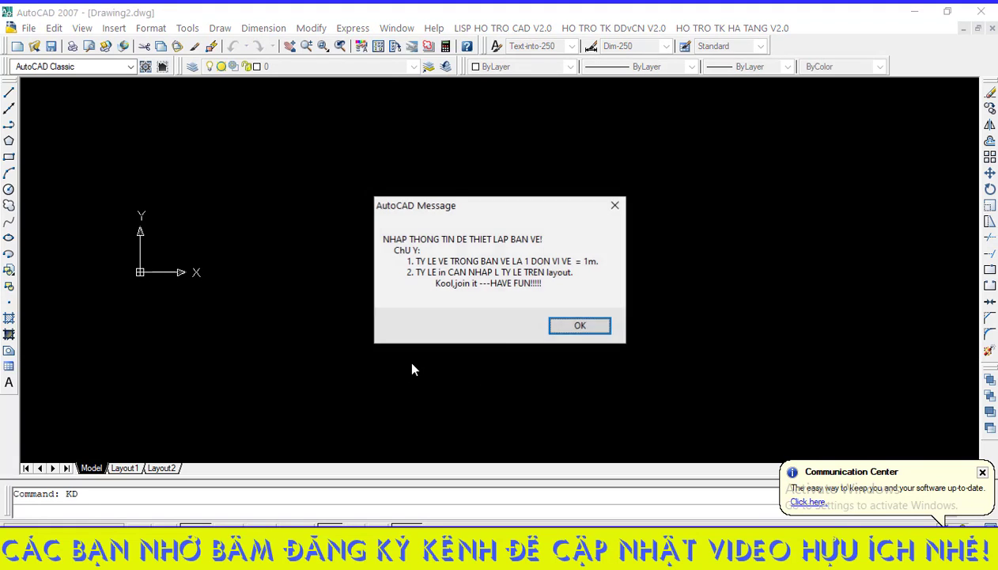
pyautogui.click(571, 325)
pyautogui.write('300')
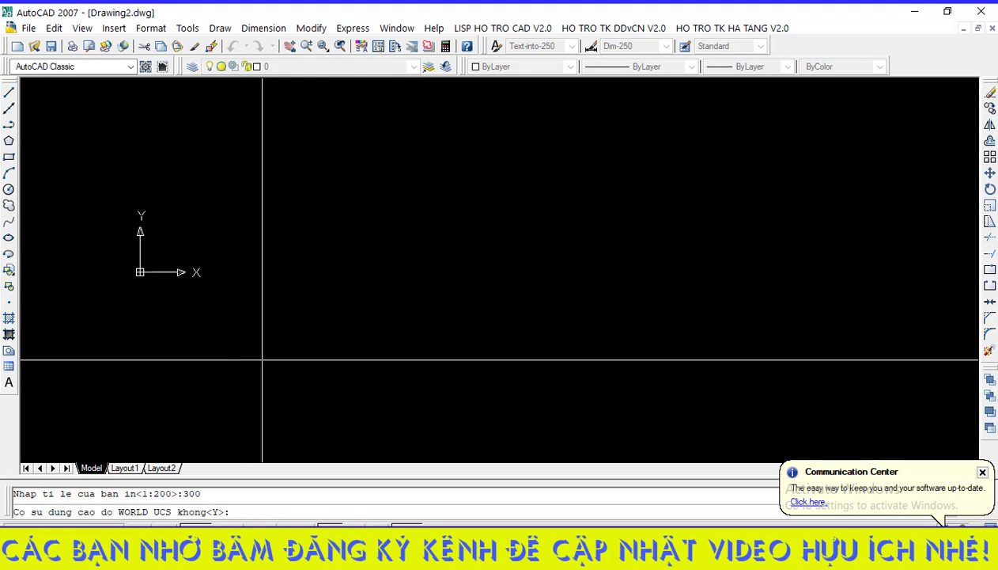
pyautogui.press('Return')
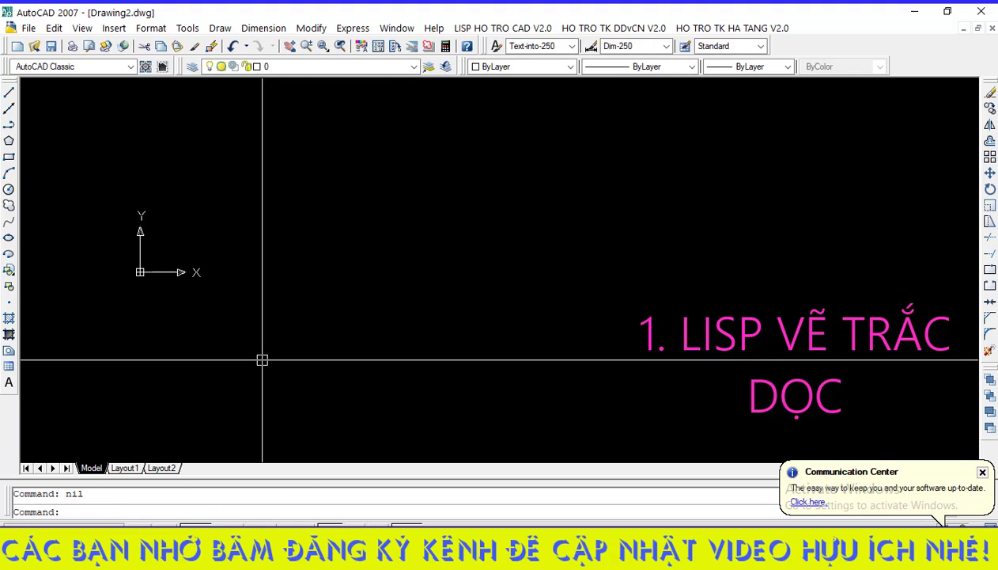
# - Draw an irregular multi-segment polyline across the drawing as the natural ground line, with ortho off
pyautogui.write('PL')
pyautogui.press('Return')
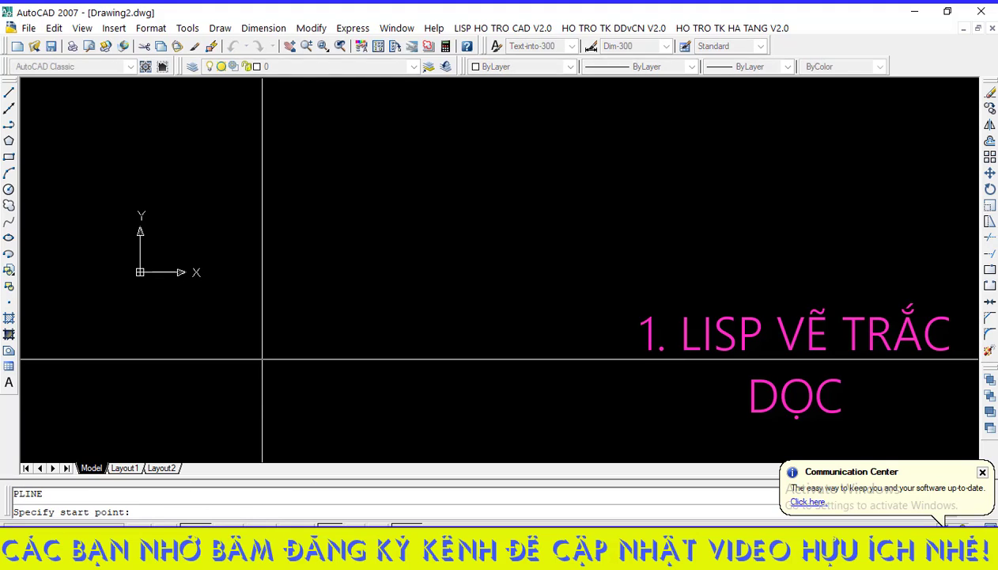
pyautogui.click(191, 254)
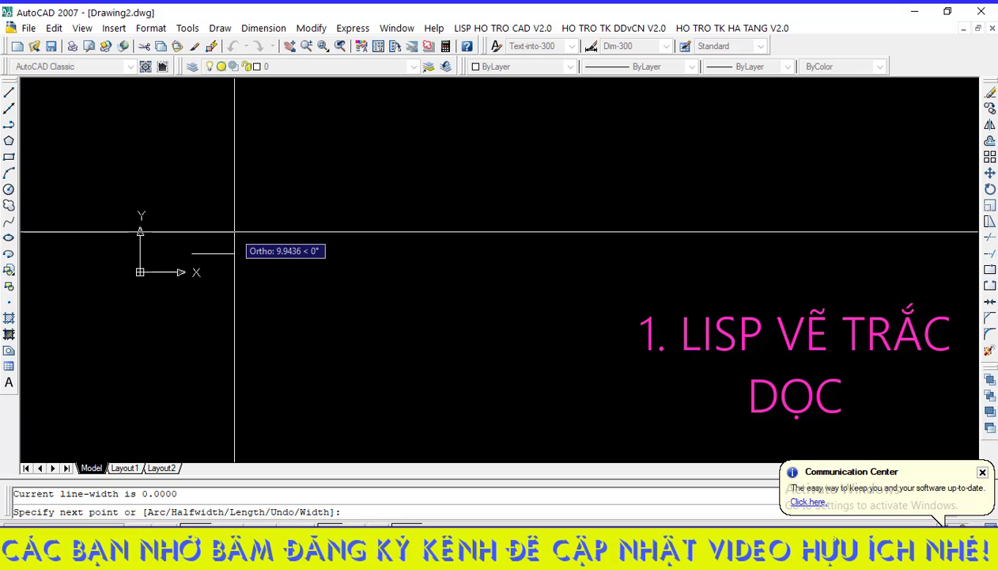
pyautogui.press('F8')
pyautogui.click(249, 234)
pyautogui.click(296, 241)
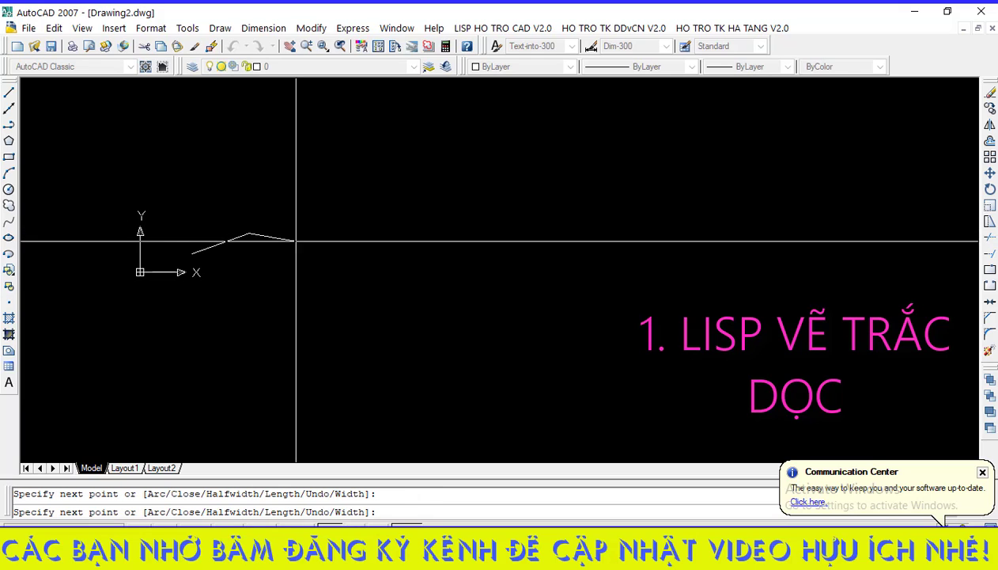
pyautogui.click(358, 243)
pyautogui.click(408, 237)
pyautogui.click(467, 256)
pyautogui.click(522, 253)
pyautogui.click(579, 246)
pyautogui.click(617, 234)
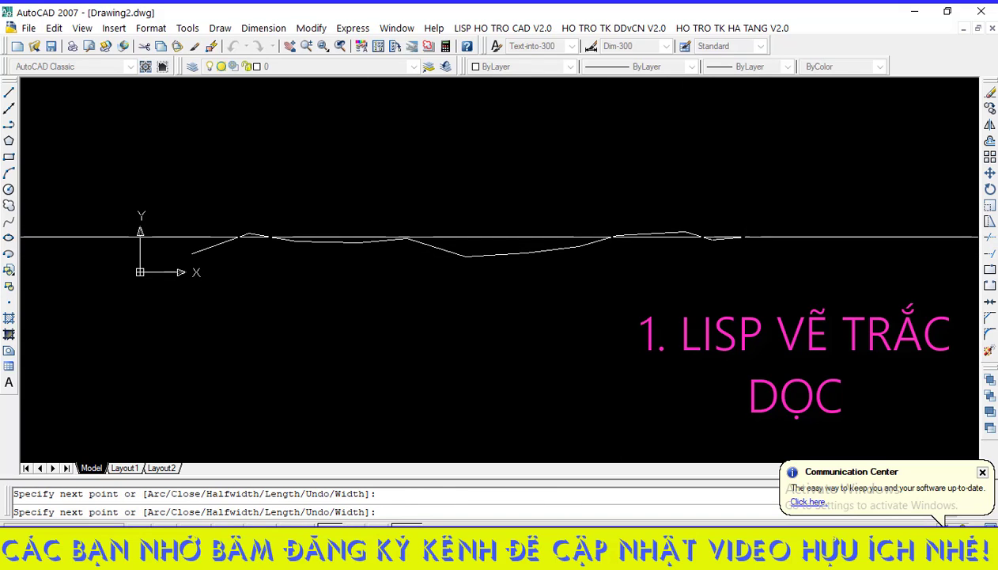
pyautogui.click(743, 236)
pyautogui.click(790, 229)
pyautogui.press('Return')
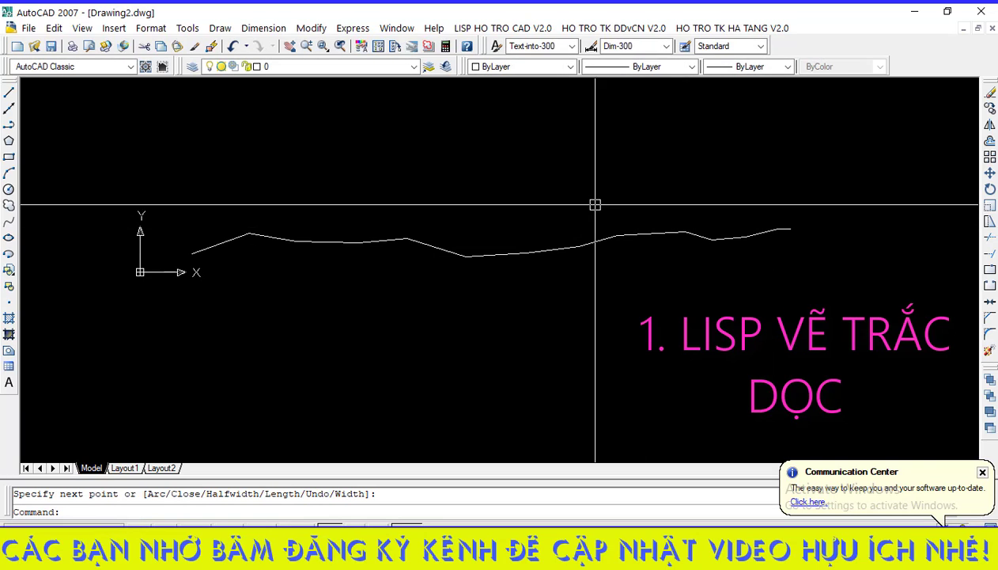
# - Change the ground polyline's colour to Green
pyautogui.click(500, 210)
pyautogui.click(465, 273)
pyautogui.click(525, 67)
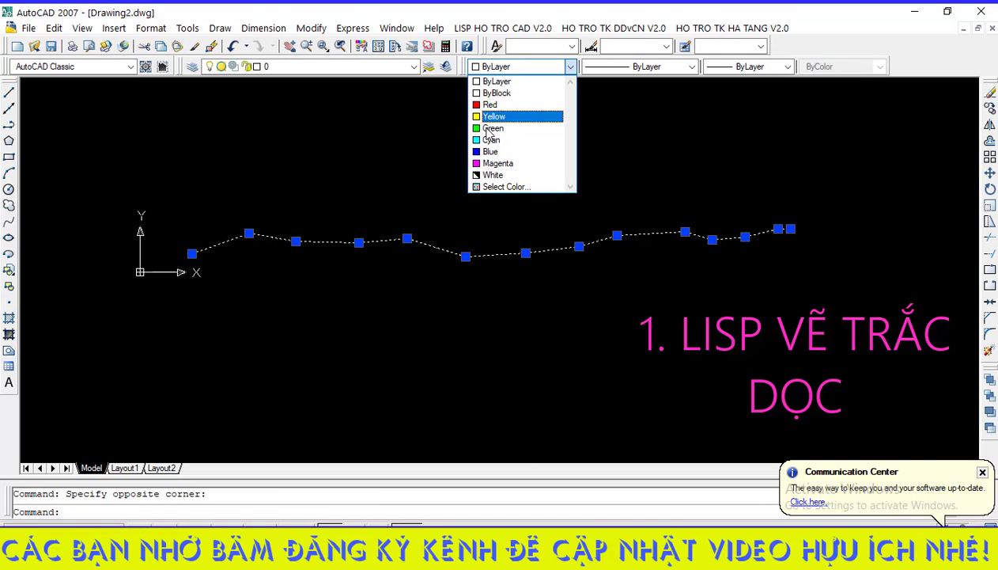
pyautogui.click(486, 129)
pyautogui.press('Escape')
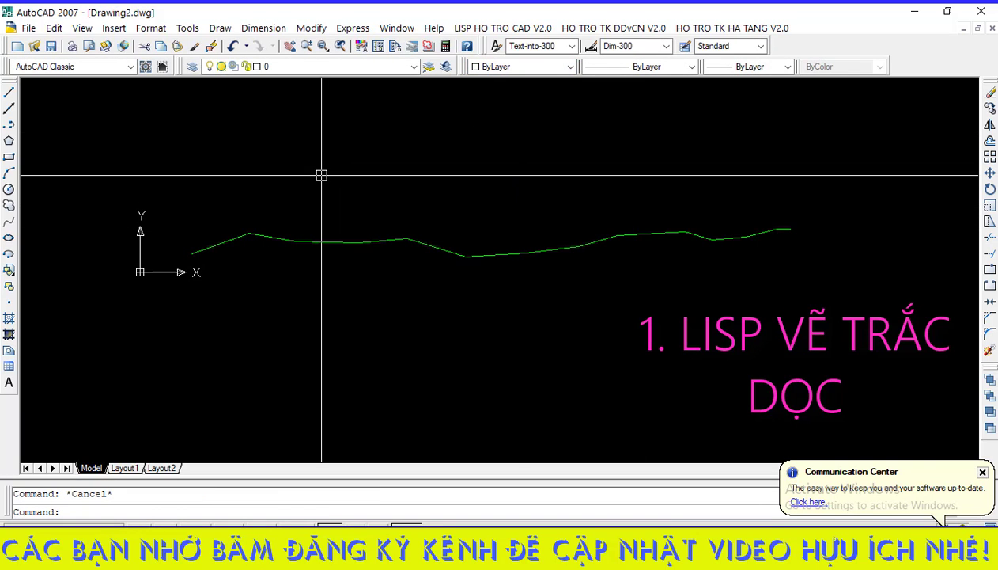
# - Draw a horizontal polyline about 140 units long above the green ground line as the design line, with ortho on
pyautogui.write('Pl')
pyautogui.press('Return')
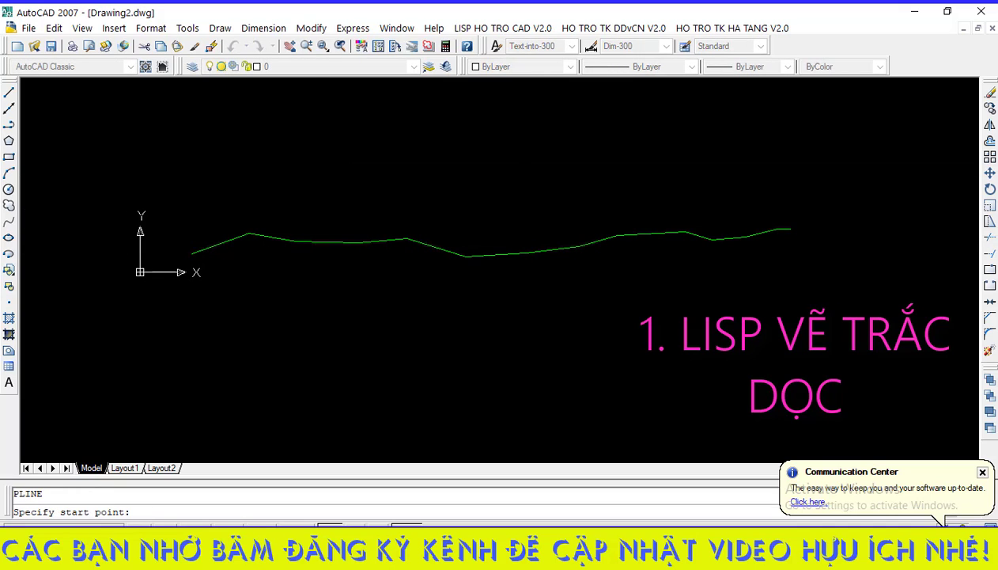
pyautogui.click(190, 214)
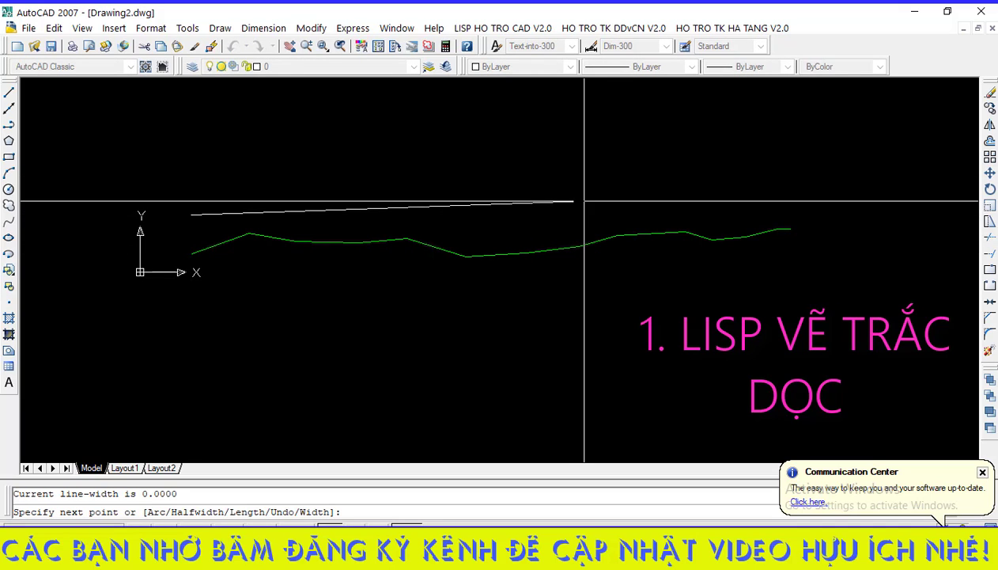
pyautogui.press('F8')
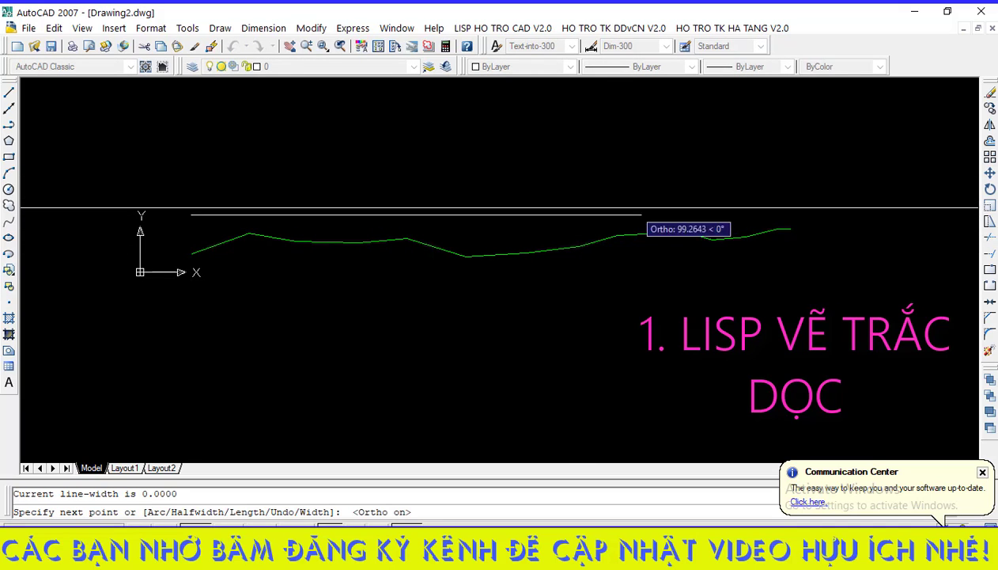
pyautogui.click(790, 214)
pyautogui.press('Return')
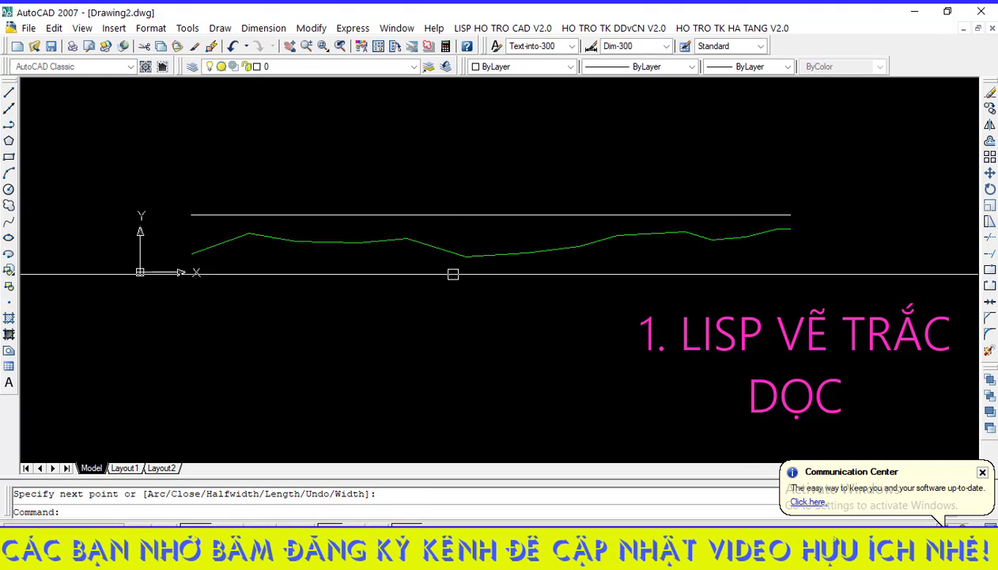
# - Change the horizontal design polyline's colour to Red
pyautogui.click(511, 225)
pyautogui.click(469, 194)
pyautogui.click(522, 66)
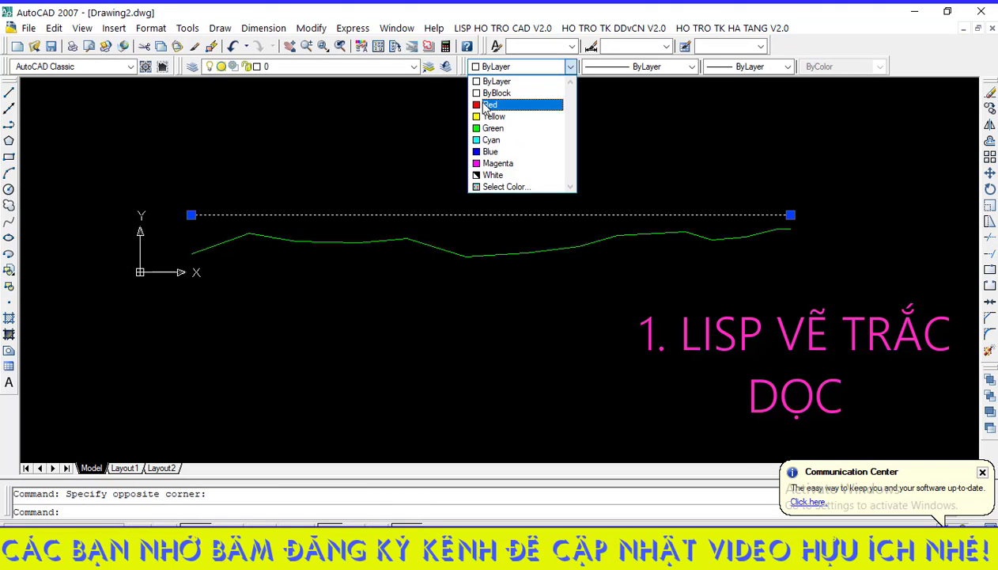
pyautogui.click(491, 102)
pyautogui.press('Escape')
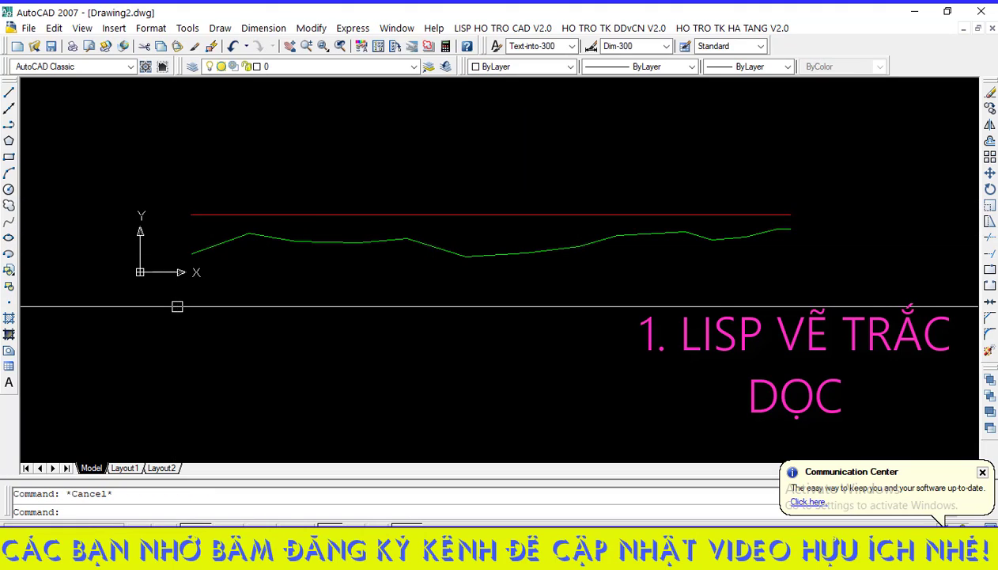
# - Generate the longitudinal profile with the DH command from the green ground line and red design line, using comparison datum 0.00
pyautogui.write('DH')
pyautogui.press('Return')
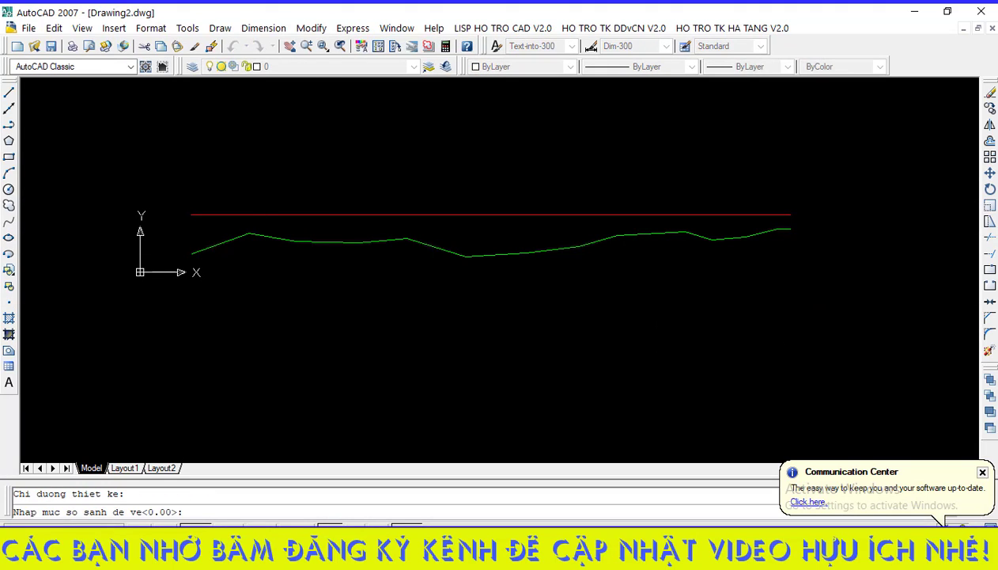
pyautogui.click(248, 239)
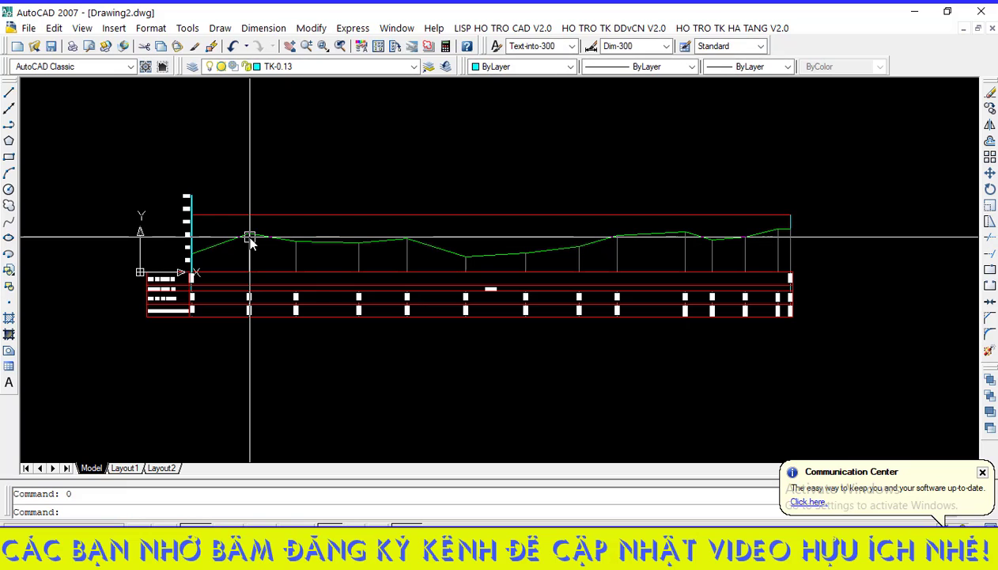
# - Examine the generated profile's data table rows, elevation scale bar and station values from one end to the other
pyautogui.scroll(5, 79, 248)
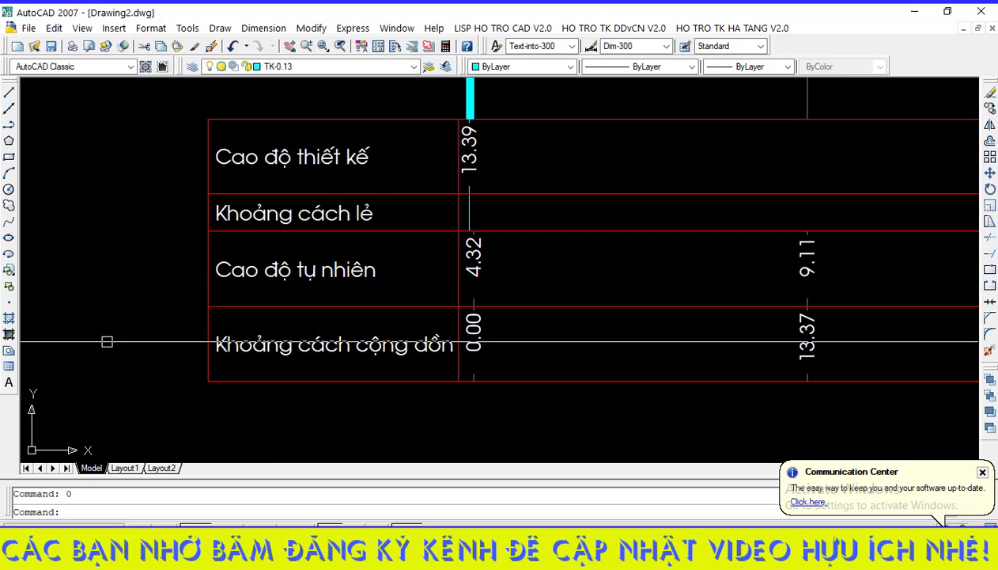
pyautogui.scroll(-4, 131, 398)
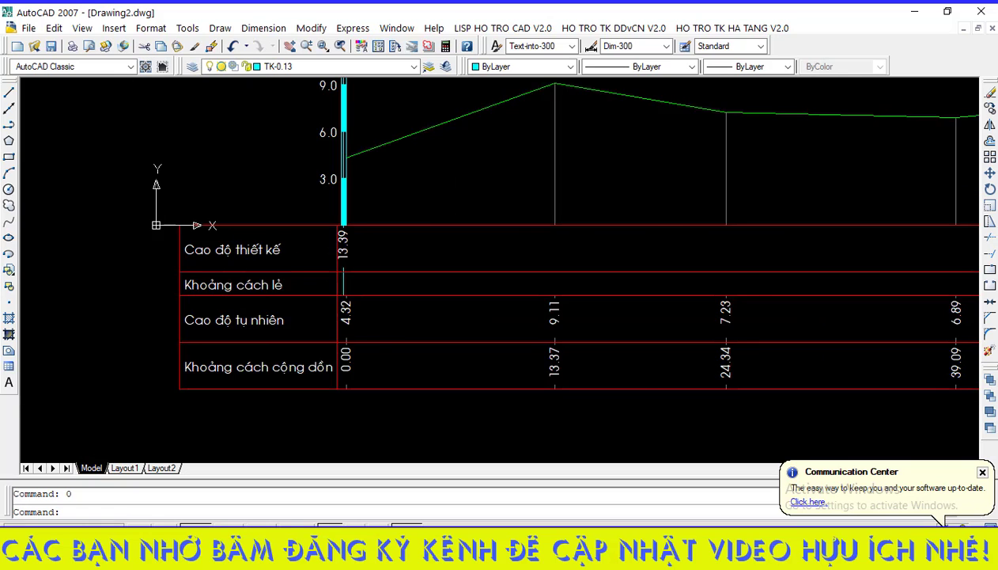
pyautogui.scroll(2, 136, 163)
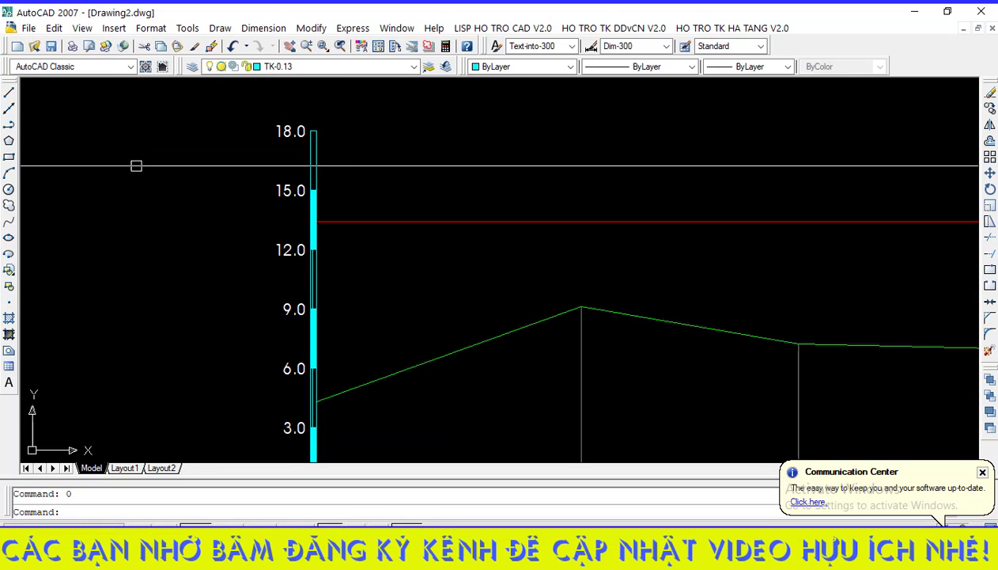
pyautogui.scroll(-1, 172, 218)
pyautogui.scroll(1, 178, 178)
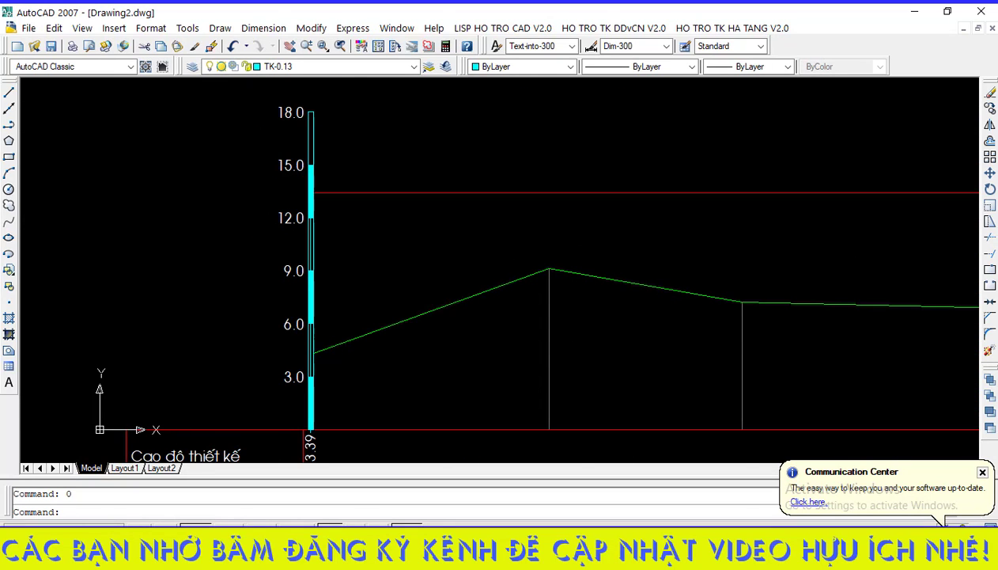
pyautogui.scroll(-11, 133, 201)
pyautogui.scroll(6, 238, 225)
pyautogui.scroll(-8, 141, 252)
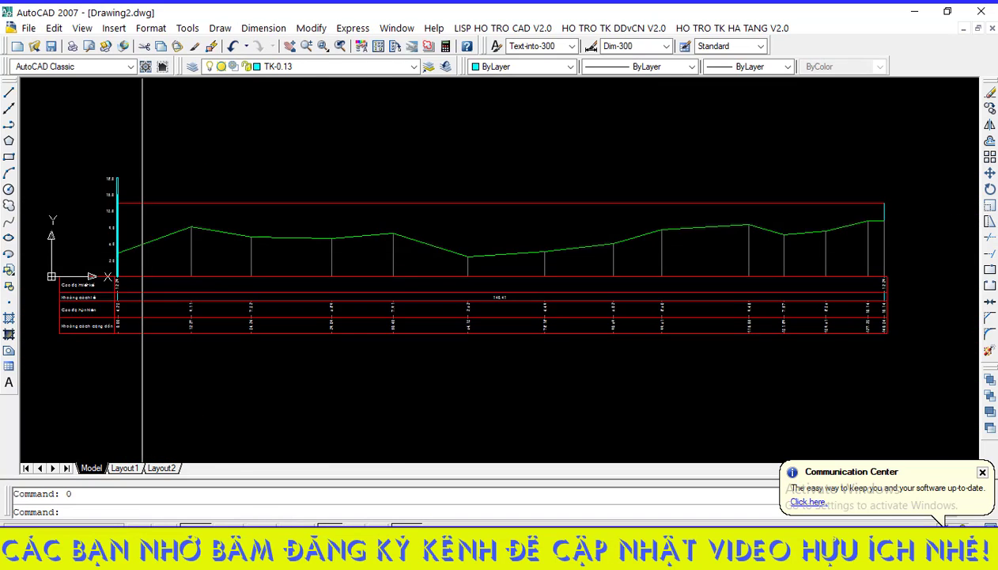
pyautogui.scroll(3, 392, 264)
pyautogui.scroll(3, 643, 261)
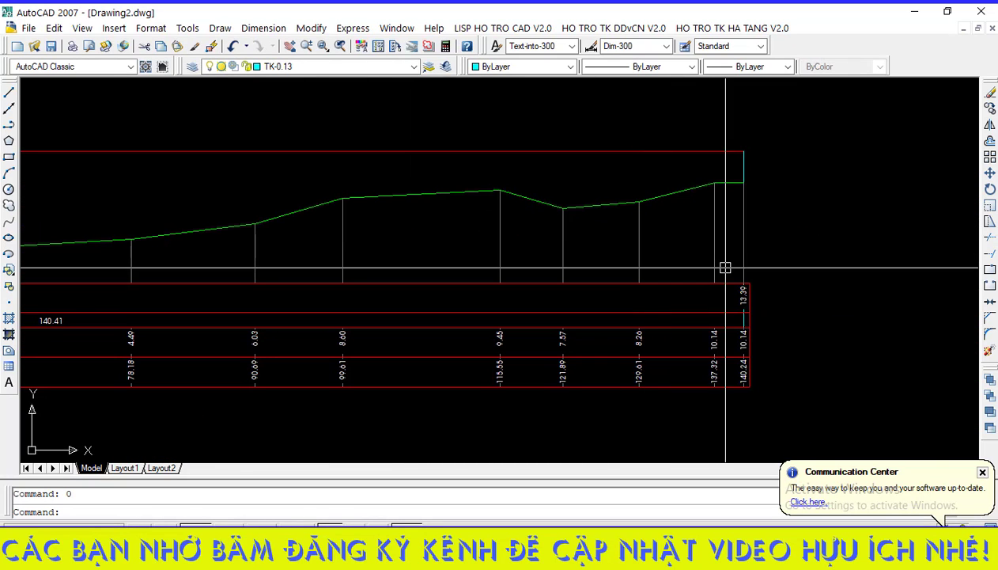
pyautogui.scroll(-6, 725, 267)
pyautogui.scroll(2, 506, 267)
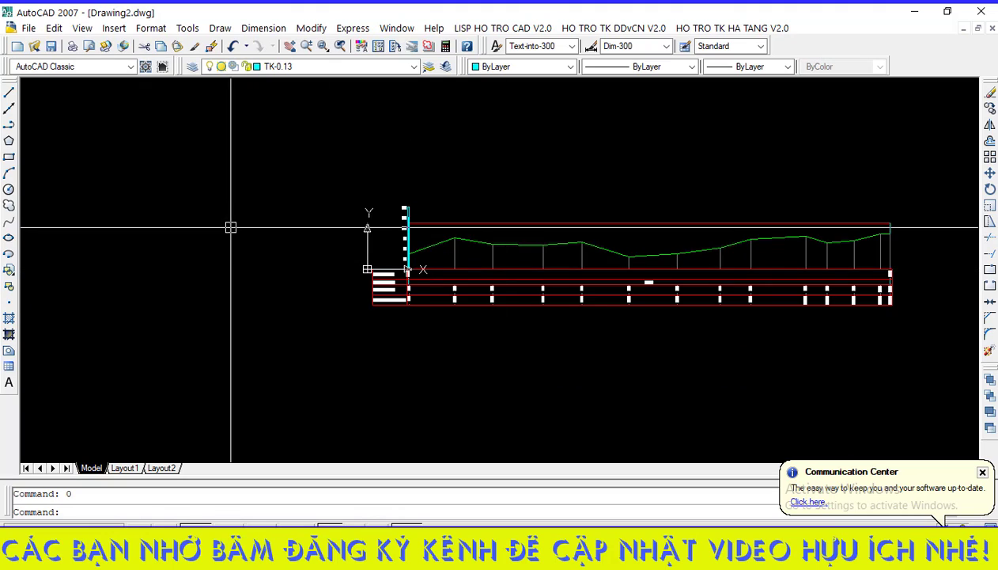
pyautogui.scroll(-4, 227, 236)
pyautogui.scroll(3, 625, 247)
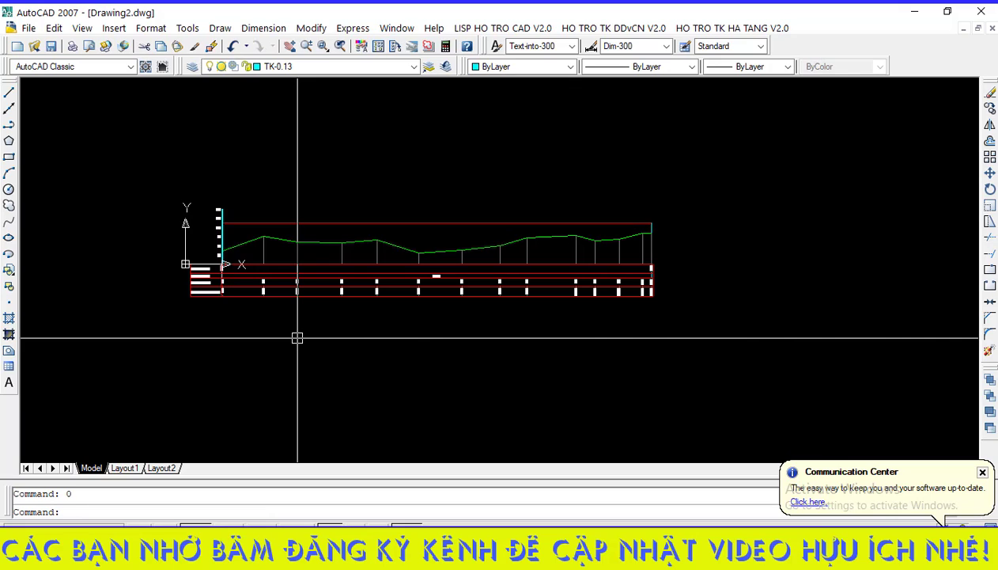
# - Place a section title named A-A below the profile's data table with the MC command
pyautogui.press('Return')
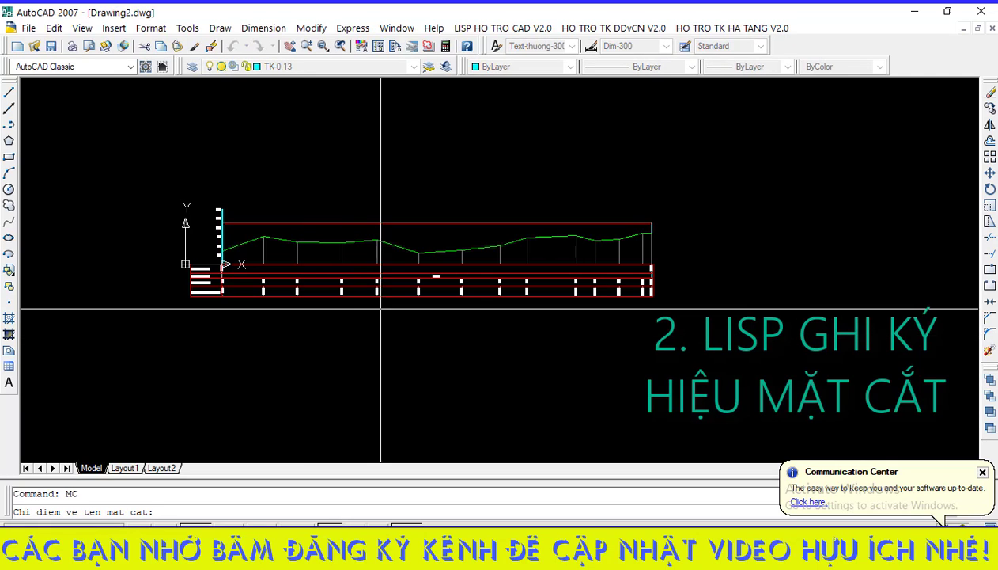
pyautogui.scroll(6, 382, 307)
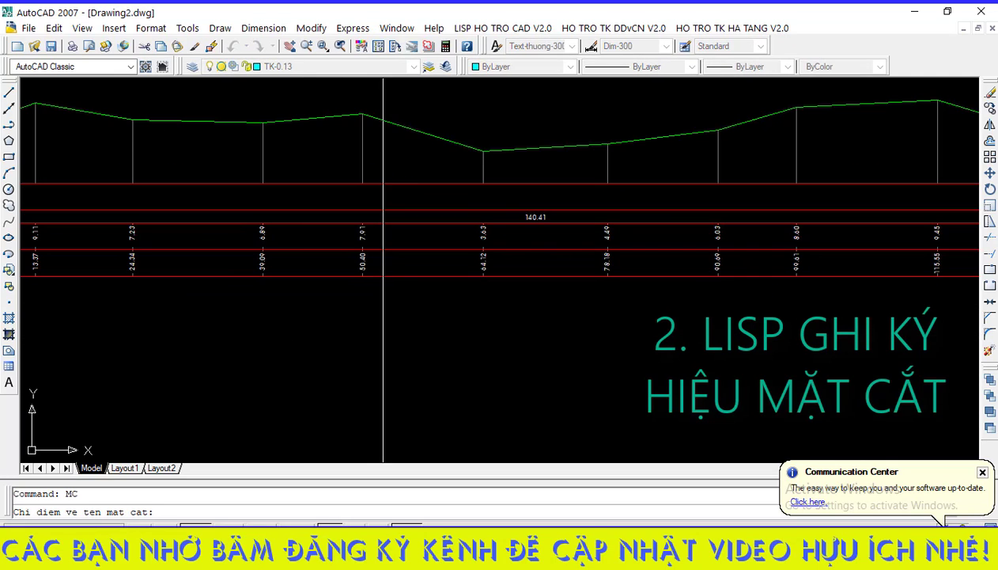
pyautogui.click(434, 302)
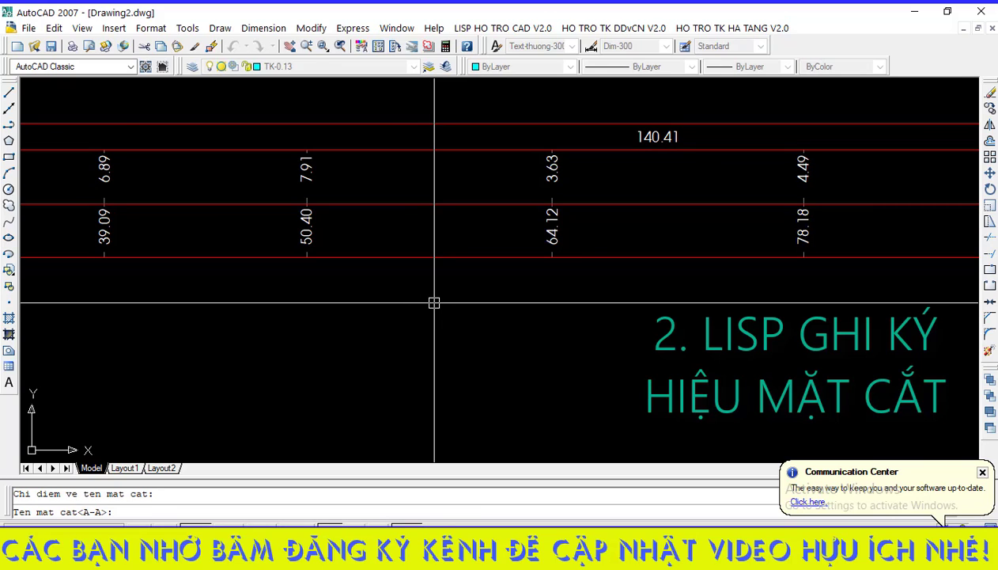
pyautogui.write('A-A')
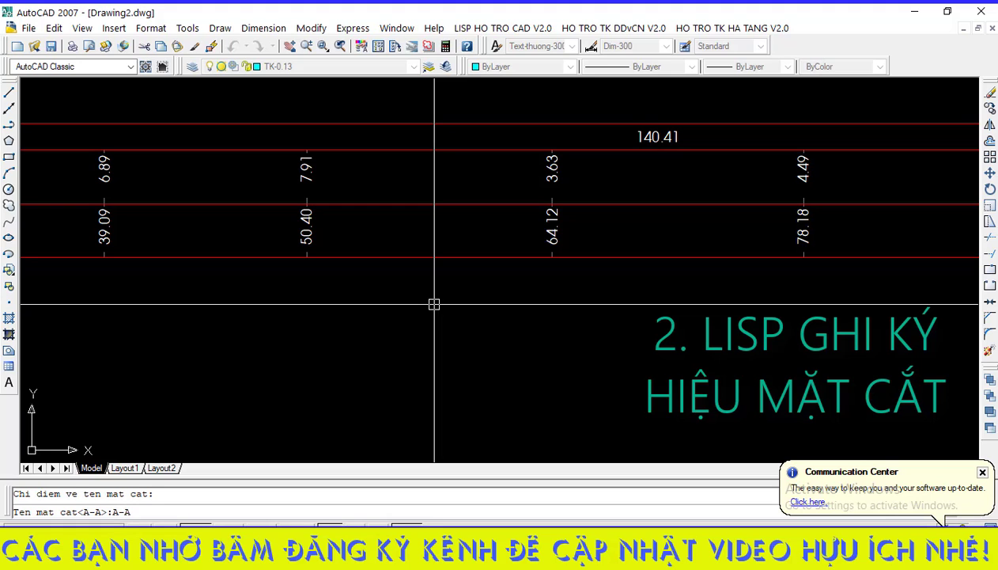
pyautogui.press('Return')
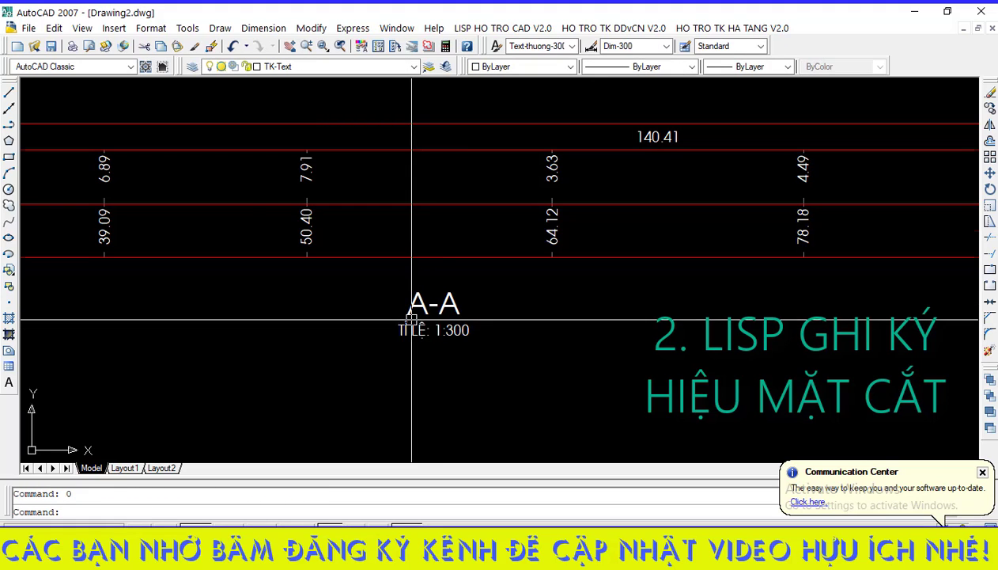
pyautogui.scroll(2, 412, 280)
pyautogui.scroll(2, 412, 280)
pyautogui.scroll(-4, 371, 330)
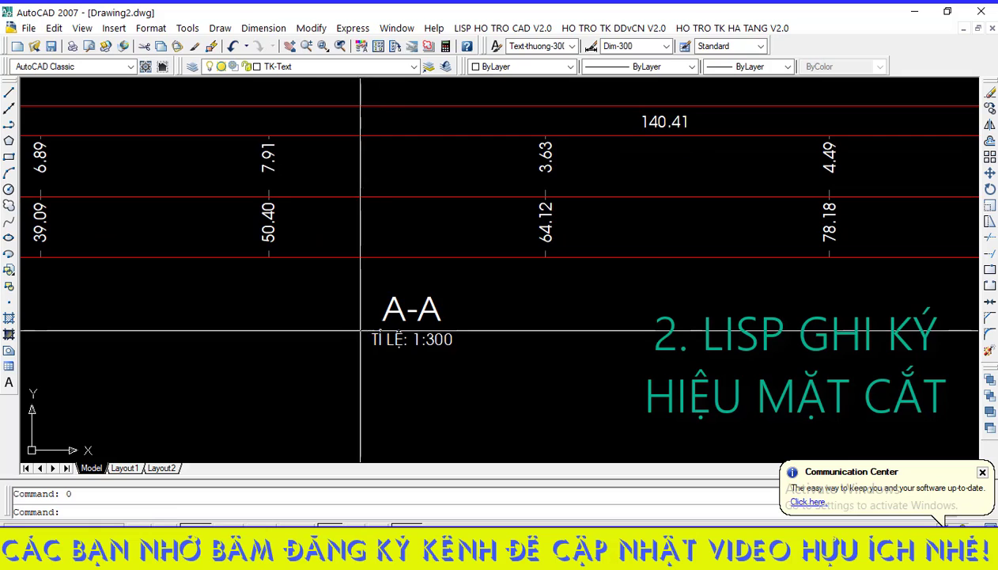
pyautogui.scroll(-1, 377, 360)
# - Place a section title named MATCATDOC above the profile with the MC command
pyautogui.press('Return')
pyautogui.scroll(-4, 376, 360)
pyautogui.scroll(3, 394, 239)
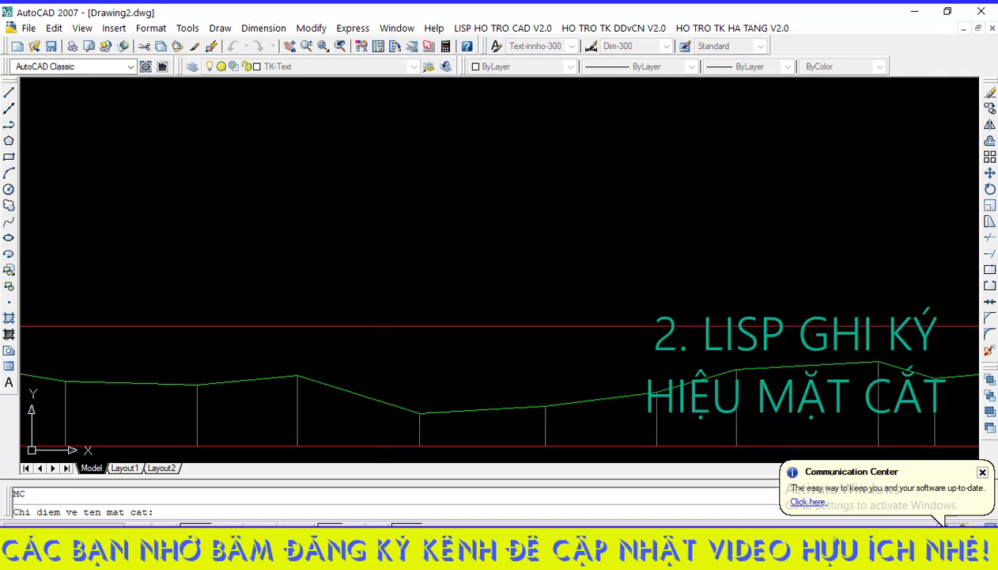
pyautogui.click(379, 268)
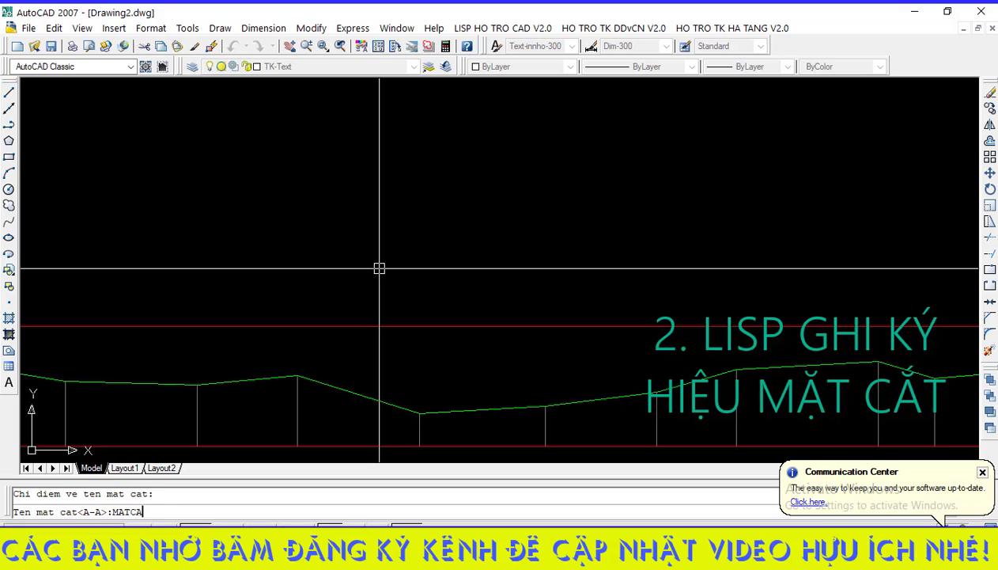
pyautogui.write('MATCATDOC')
pyautogui.press('Return')
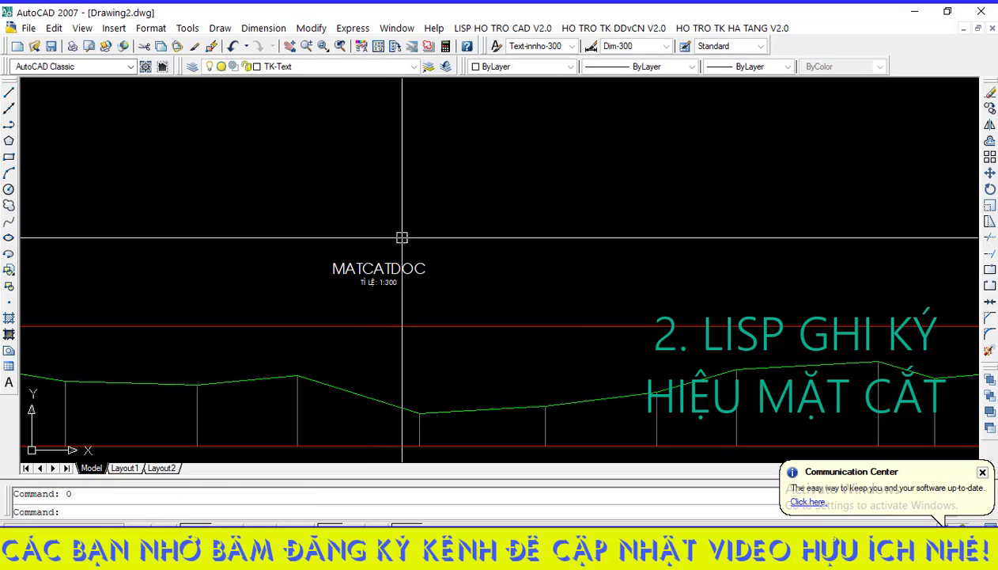
pyautogui.scroll(5, 401, 236)
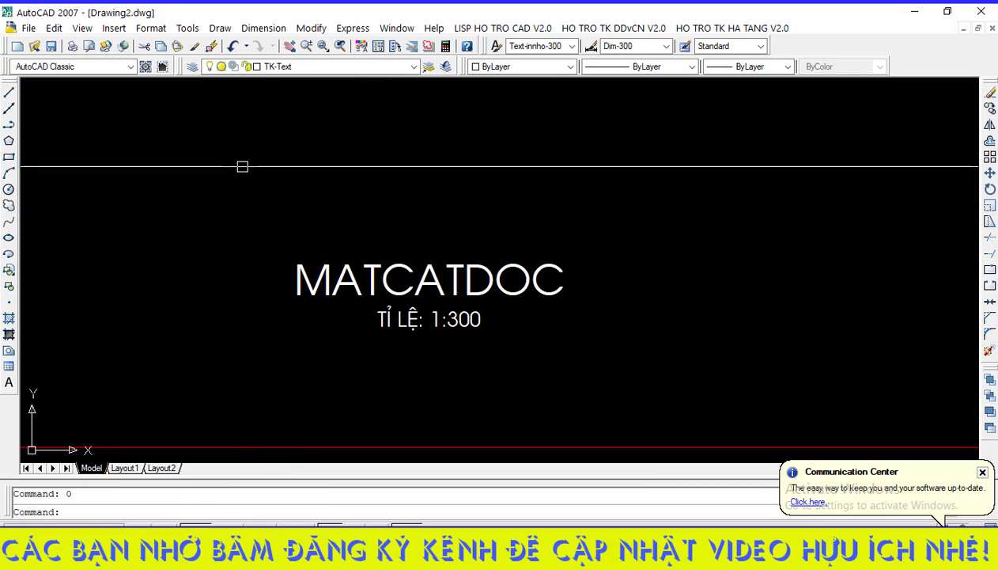
# - Place a marker coordinate table below the profile's data table with the TDM command, choosing Y for automatic marker naming
pyautogui.scroll(-5, 340, 222)
pyautogui.scroll(-2, 368, 294)
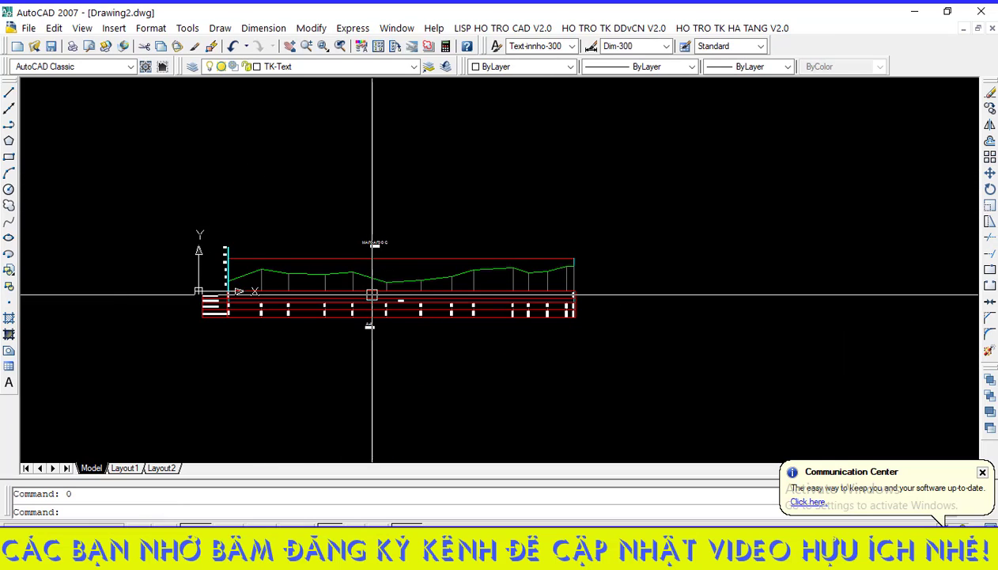
pyautogui.scroll(1, 370, 293)
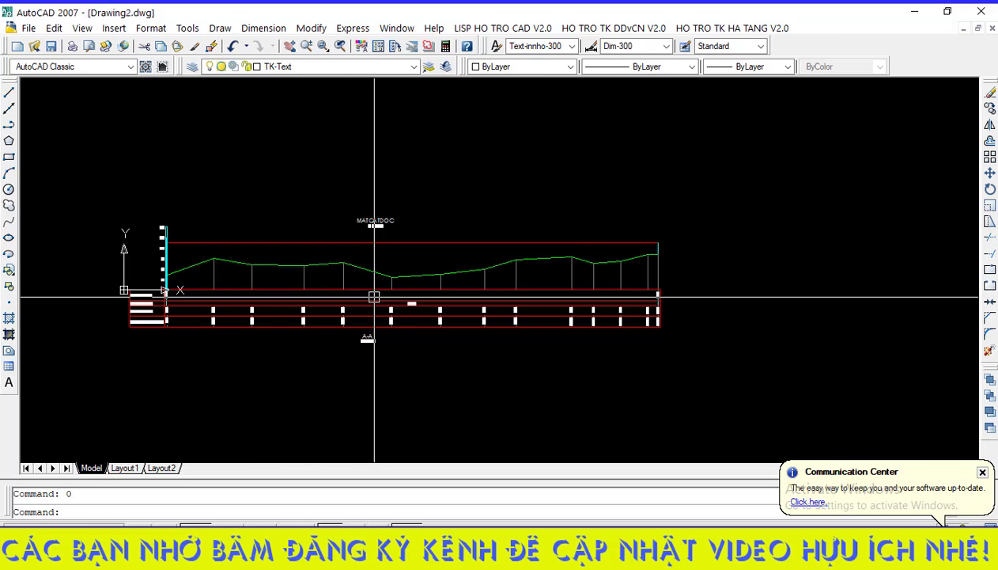
pyautogui.scroll(2, 320, 307)
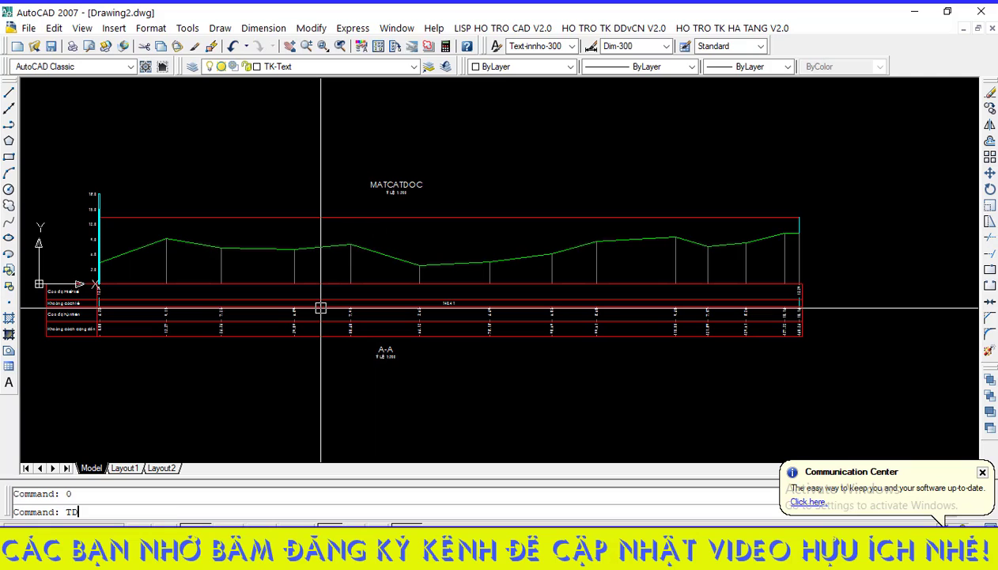
pyautogui.press('Return')
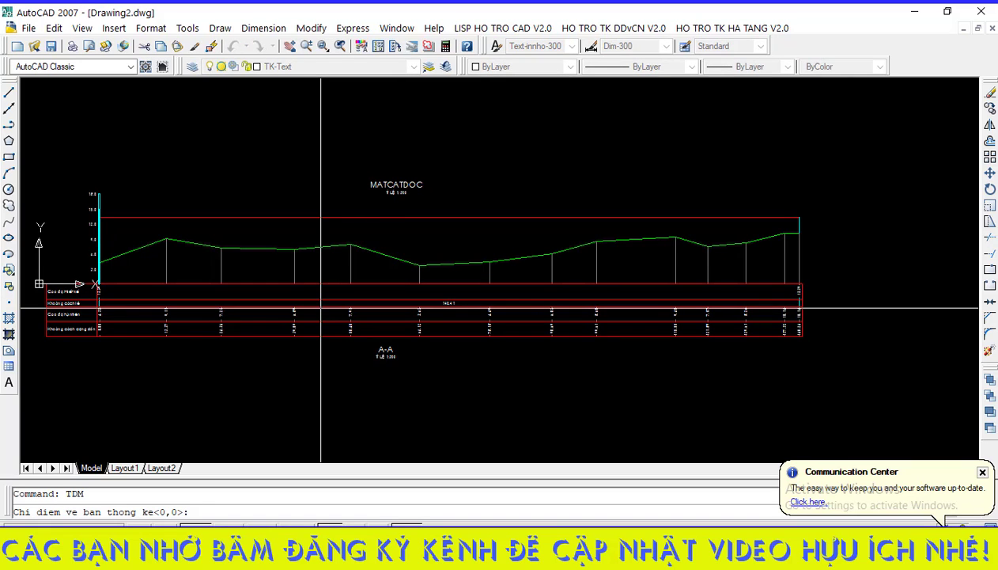
pyautogui.scroll(-2, 320, 308)
pyautogui.scroll(2, 205, 301)
pyautogui.scroll(-2, 167, 296)
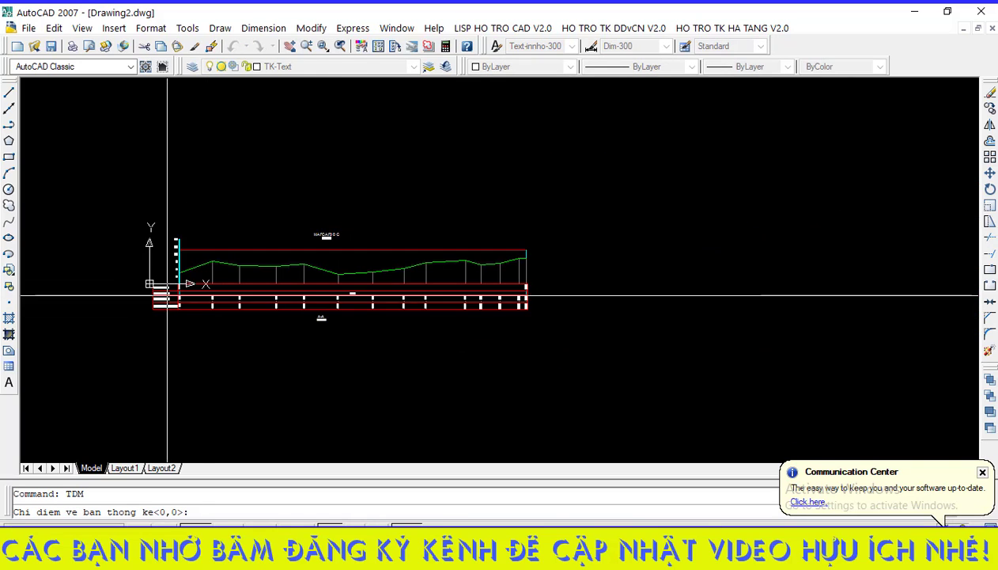
pyautogui.scroll(5, 179, 320)
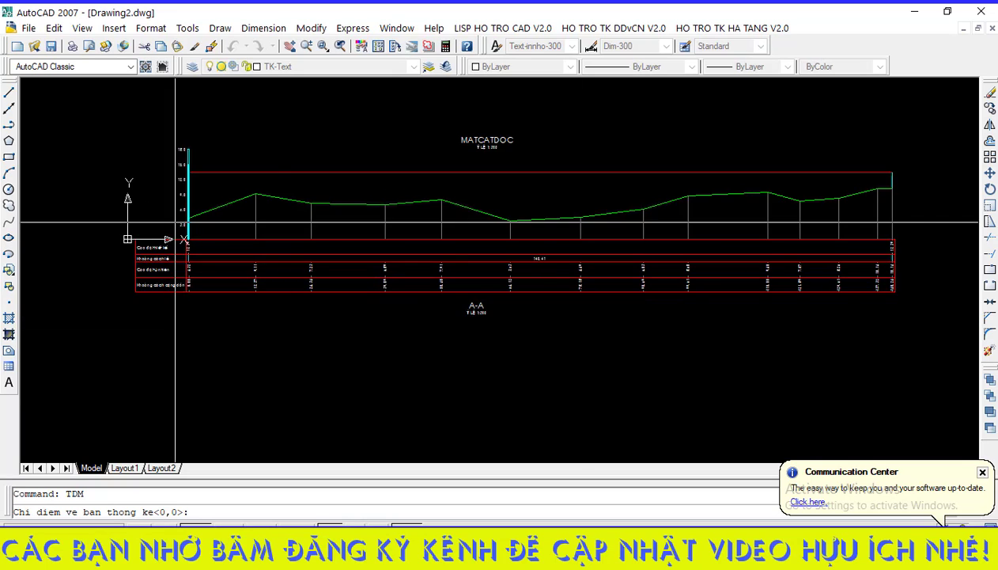
pyautogui.click(110, 188)
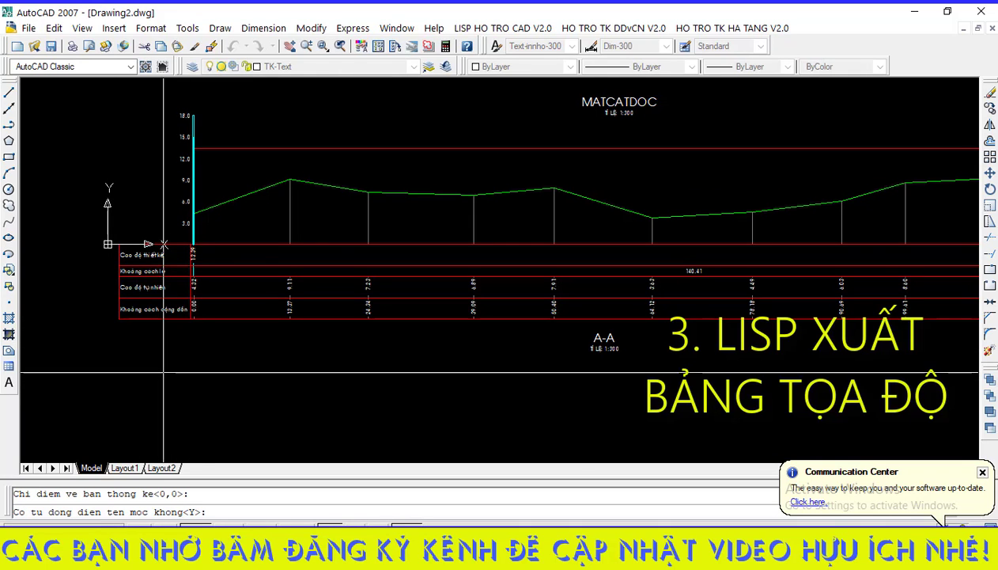
pyautogui.write('Y')
pyautogui.press('Return')
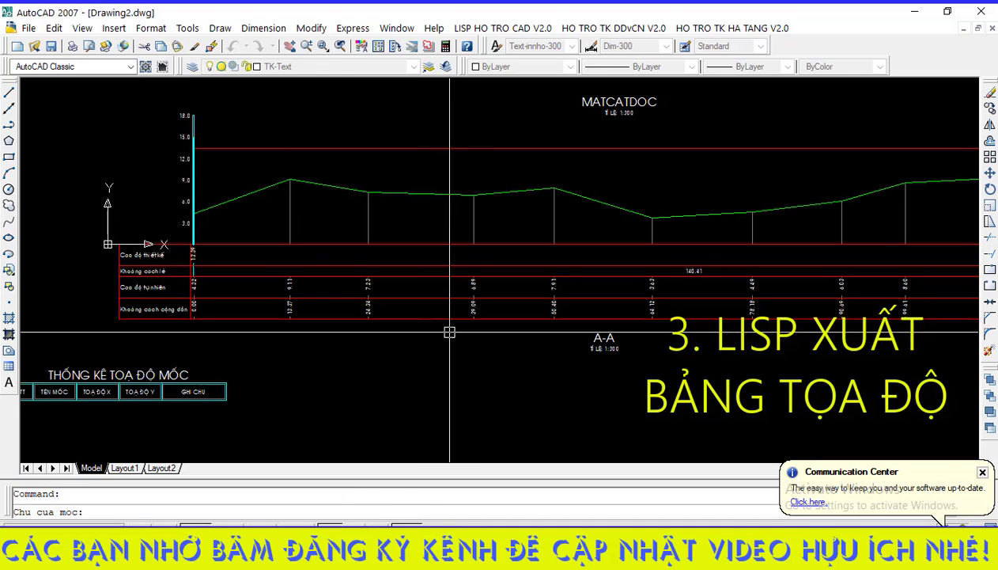
# - Set the marker prefix to 1 and record the green ground line's vertex at station 13.37, using object snaps
pyautogui.scroll(-3, 451, 329)
pyautogui.scroll(5, 135, 317)
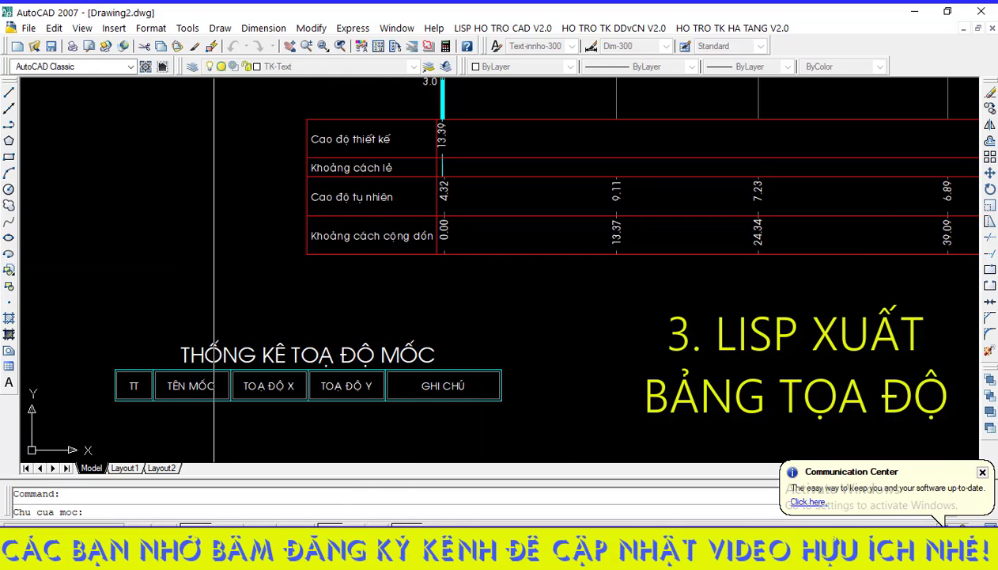
pyautogui.scroll(4, 182, 277)
pyautogui.scroll(-2, 225, 238)
pyautogui.scroll(-4, 198, 266)
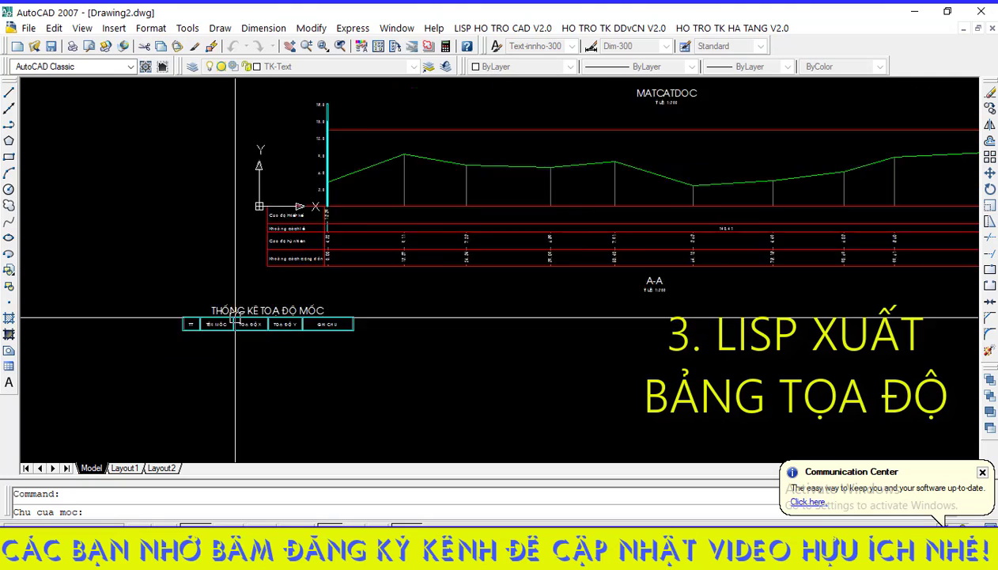
pyautogui.scroll(2, 291, 346)
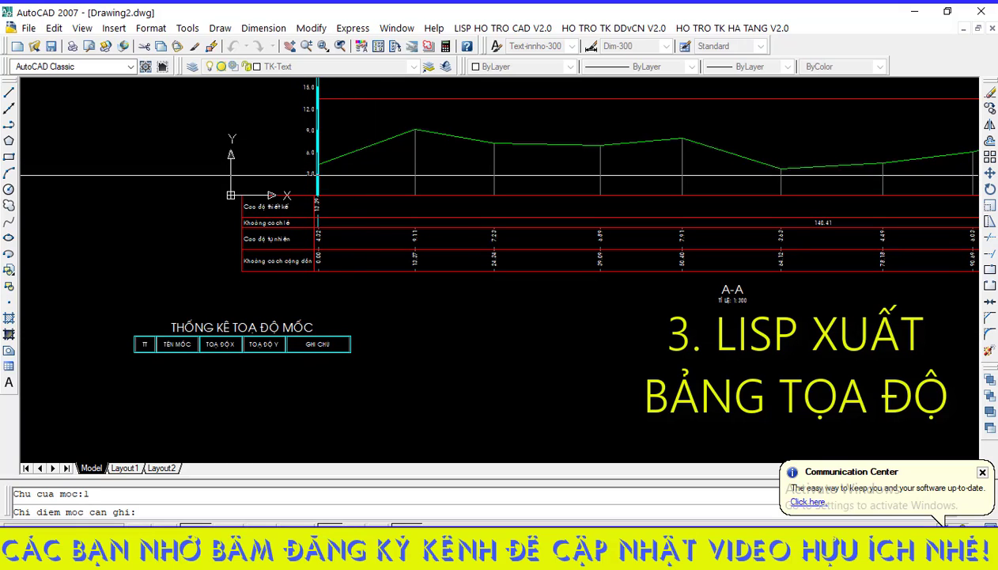
pyautogui.keyDown('shift'); pyautogui.rightClick(368, 166); pyautogui.keyUp('shift')
pyautogui.click(427, 468)
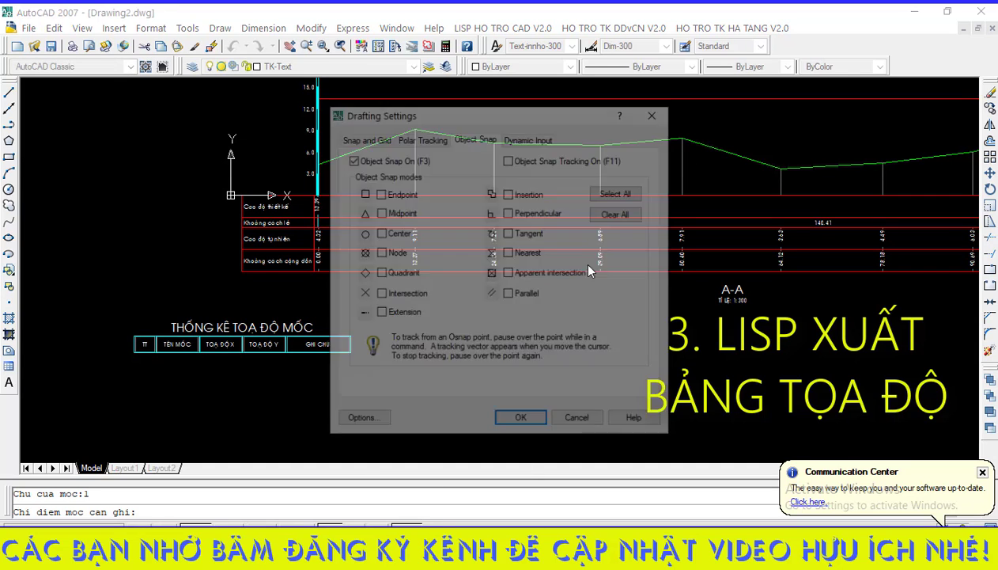
pyautogui.click(519, 422)
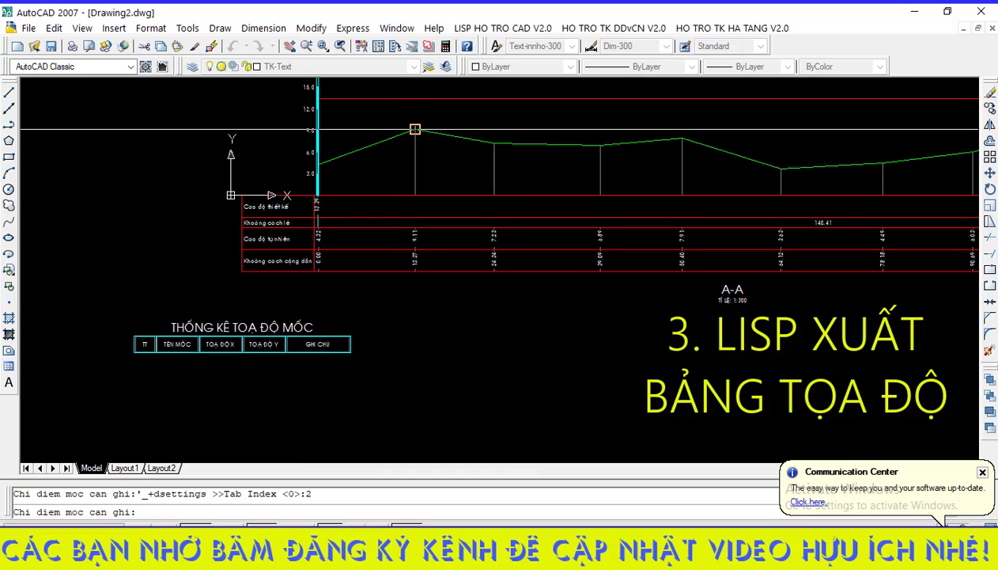
pyautogui.click(416, 129)
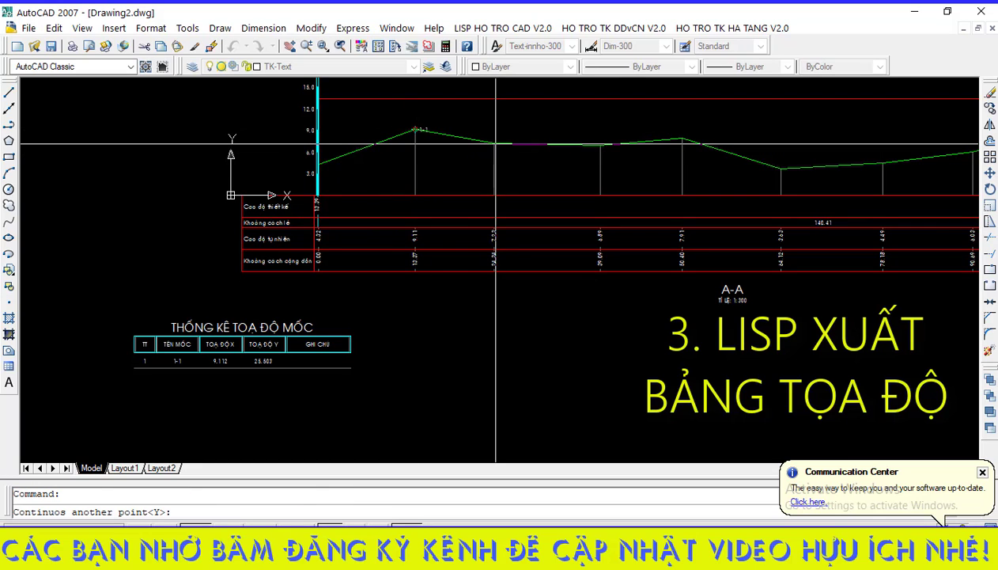
# - Select all object snap modes and add the ground line's vertex at station 24.34 to the coordinate table
pyautogui.press('Return')
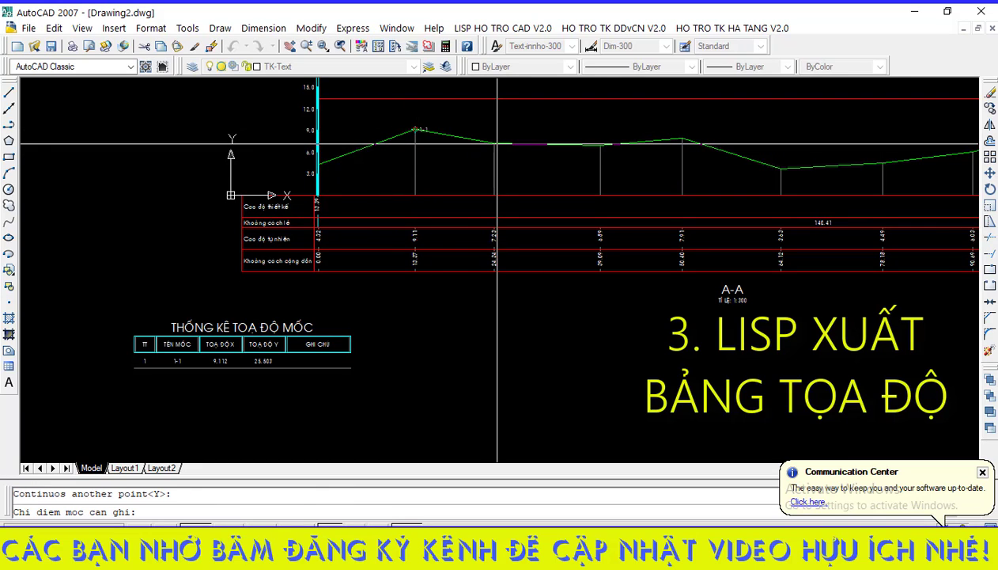
pyautogui.keyDown('shift'); pyautogui.rightClick(480, 144); pyautogui.keyUp('shift')
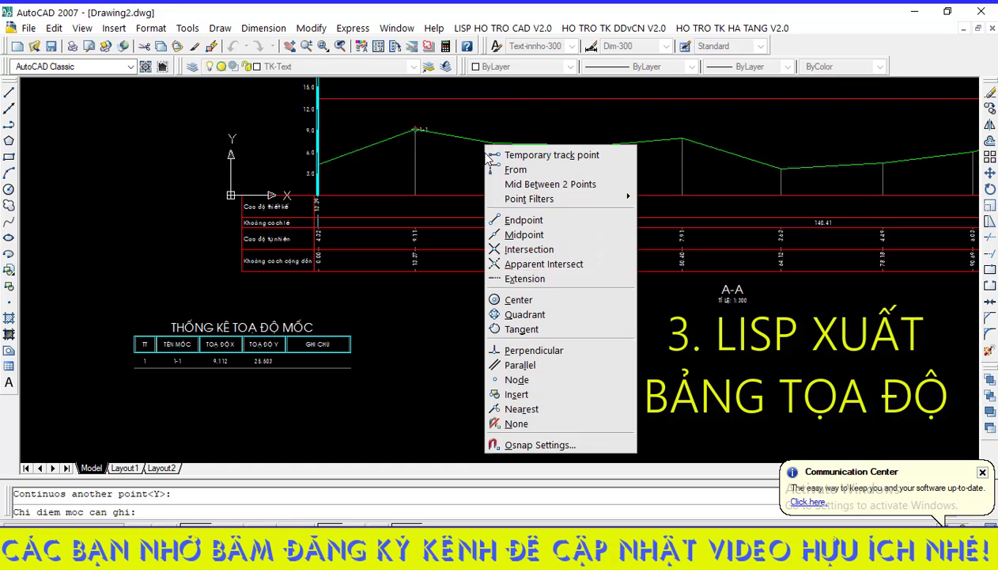
pyautogui.click(509, 441)
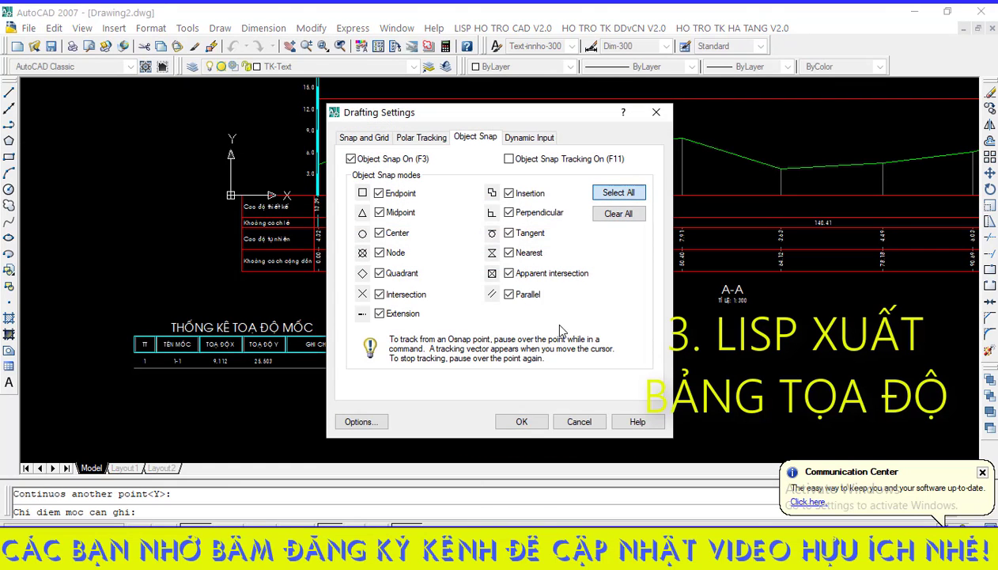
pyautogui.click(521, 422)
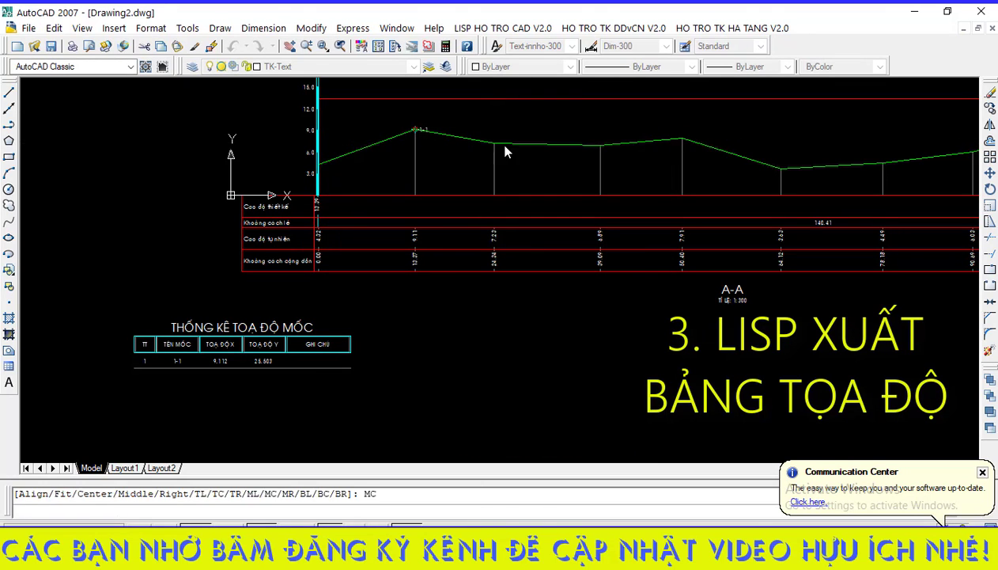
# - Continue with another point and record the ground line's vertex at station 39.09, using object snaps
pyautogui.press('Return')
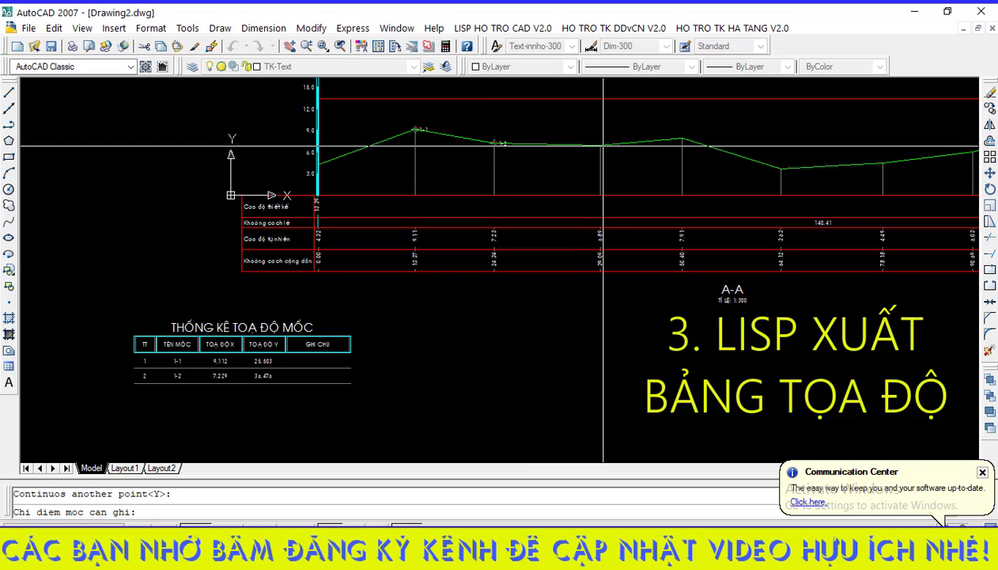
pyautogui.keyDown('shift'); pyautogui.rightClick(604, 146); pyautogui.keyUp('shift')
pyautogui.click(633, 440)
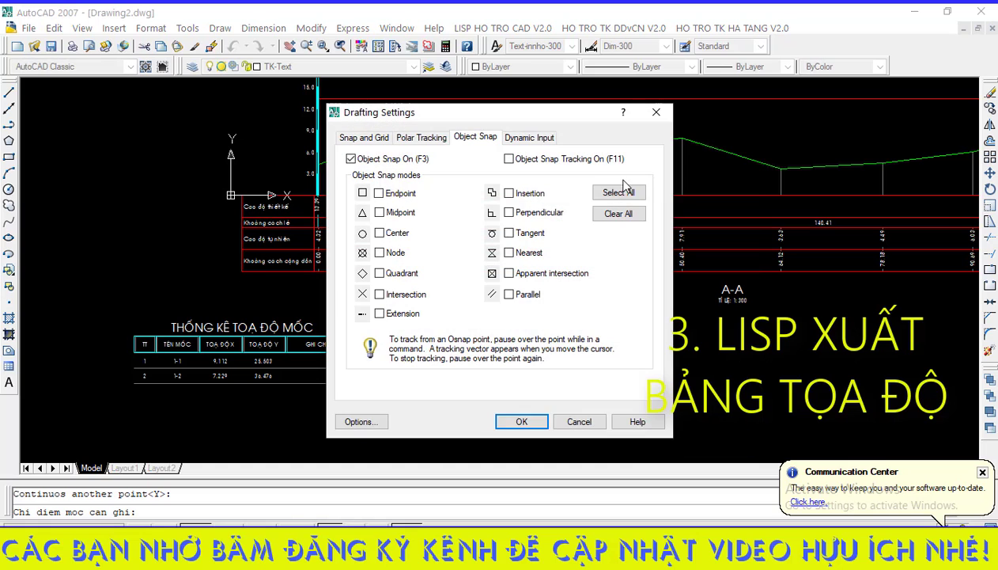
pyautogui.click(518, 422)
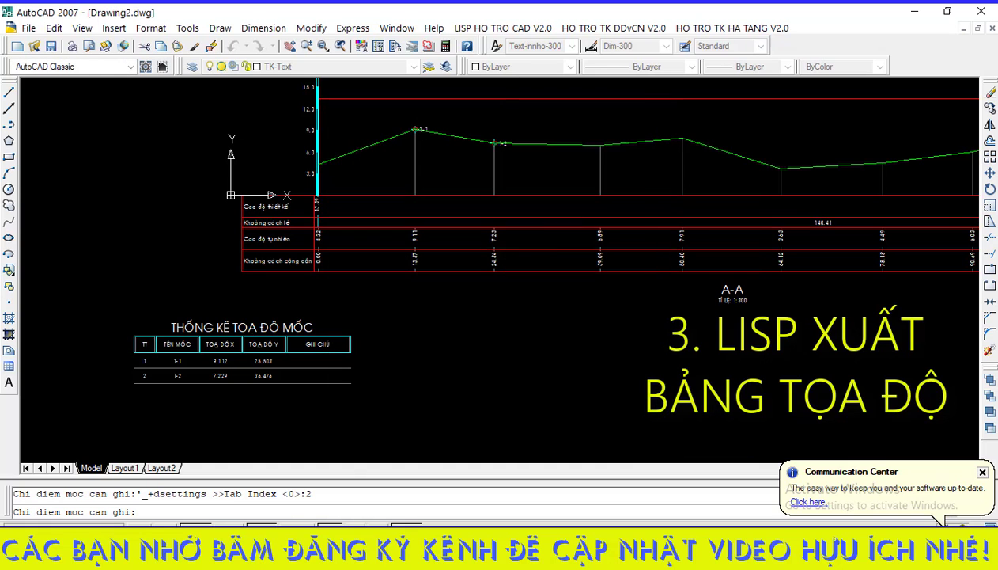
pyautogui.click(600, 145)
pyautogui.press('Return')
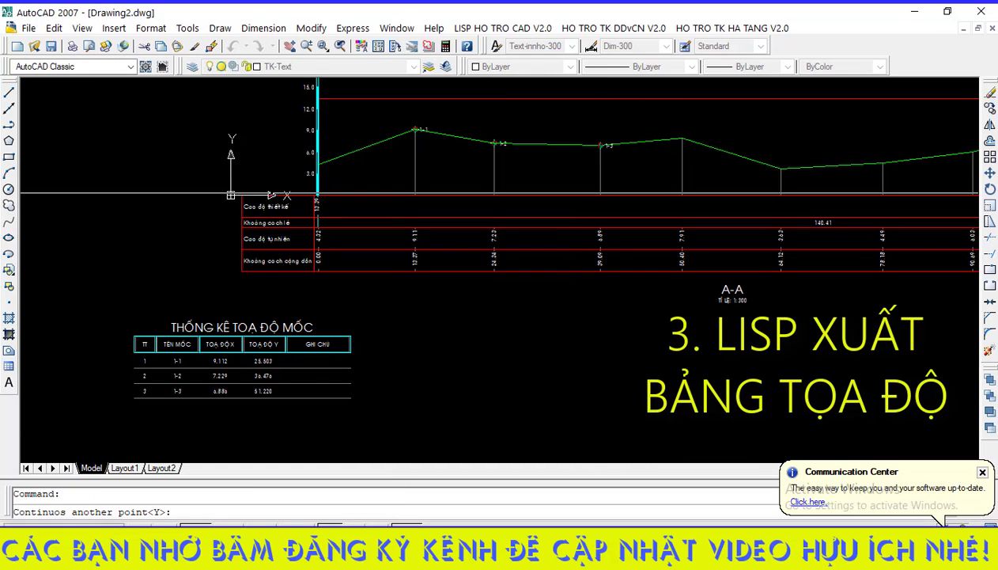
# - Examine the marker symbols and labels 1-1, 1-2 and 1-3 along the green ground line
pyautogui.scroll(8, 411, 127)
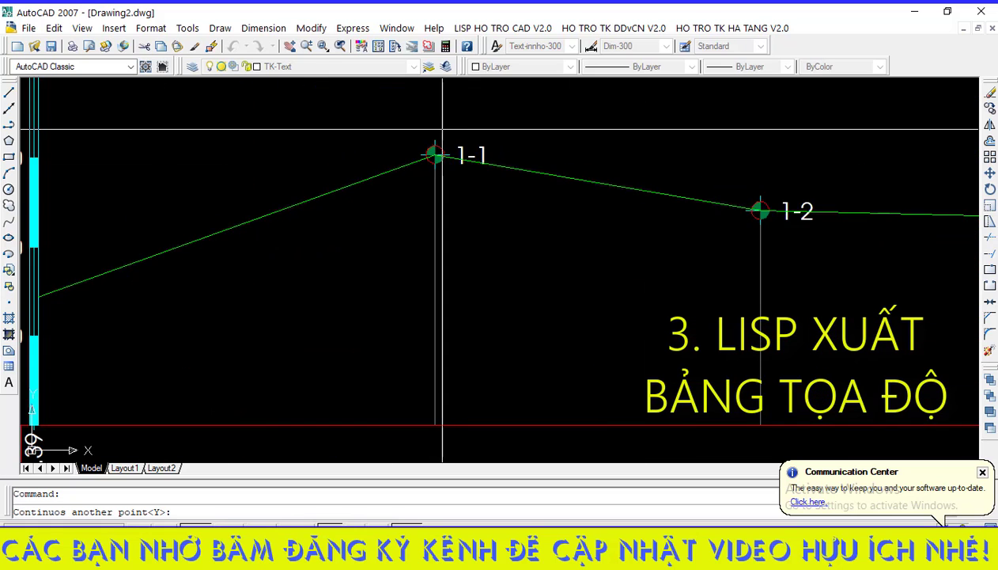
pyautogui.scroll(-5, 285, 174)
pyautogui.scroll(5, 469, 208)
pyautogui.scroll(-6, 335, 205)
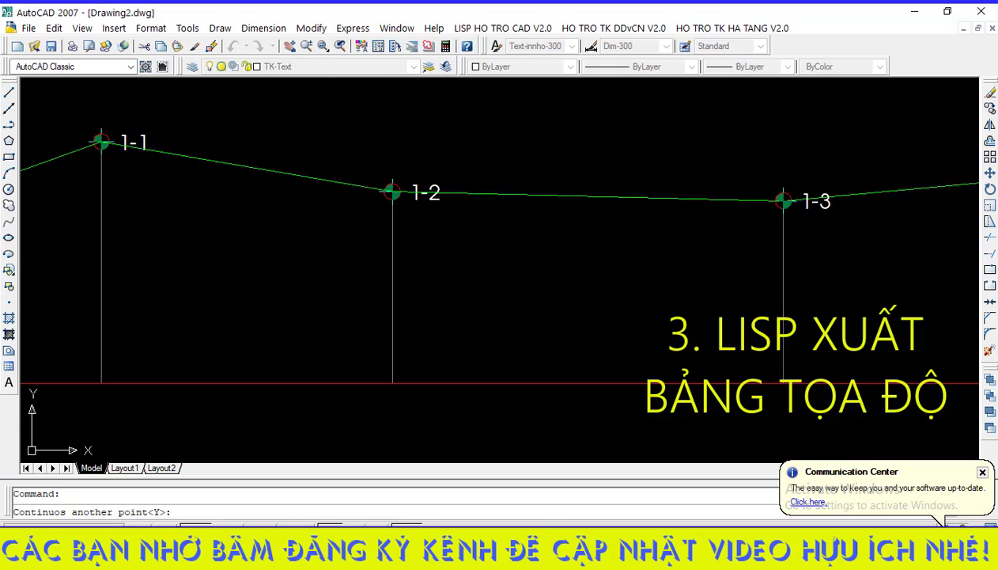
pyautogui.scroll(7, 483, 209)
pyautogui.scroll(-6, 636, 181)
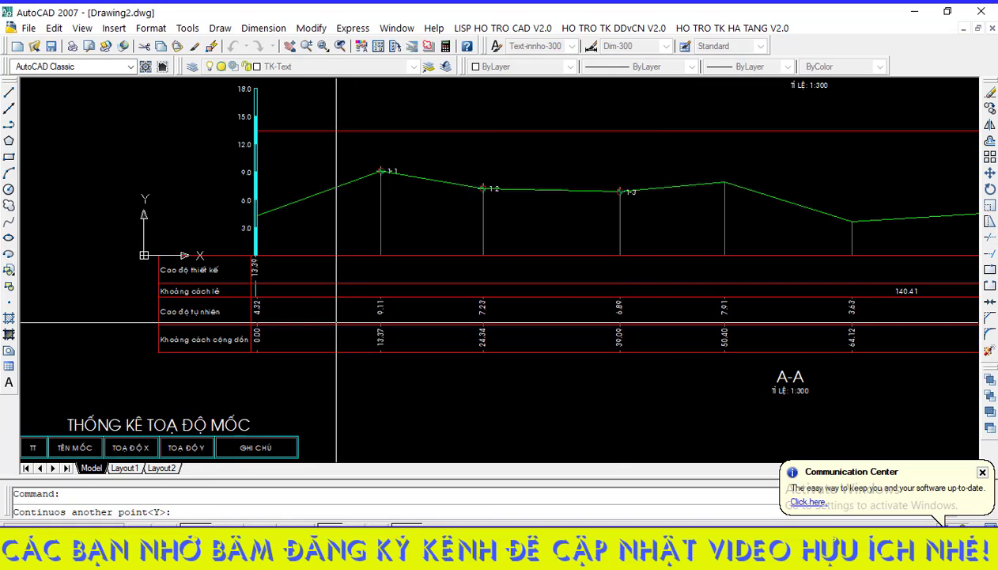
pyautogui.scroll(5, 360, 177)
pyautogui.scroll(-5, 474, 128)
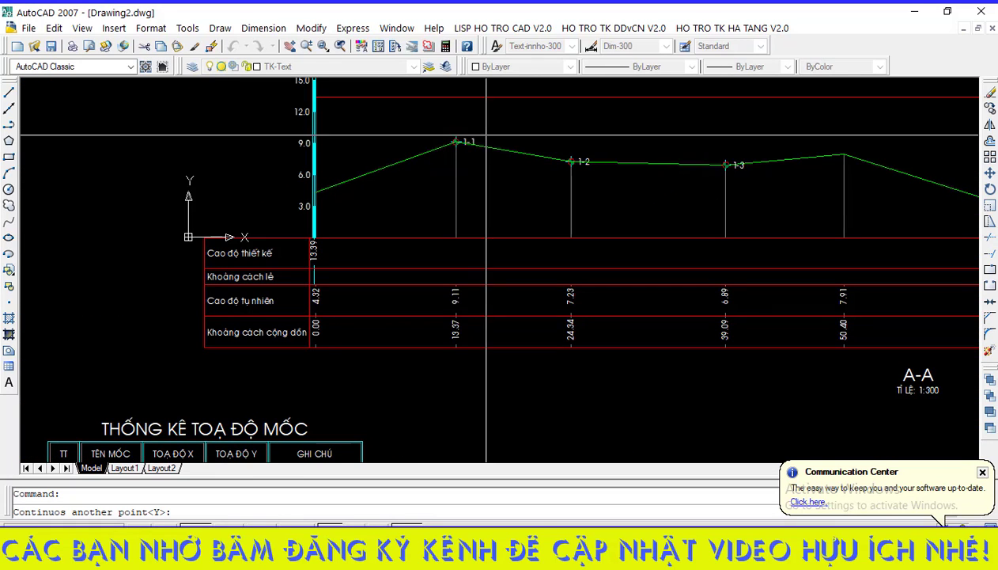
# - Compare the coordinate table's X and Y columns with the elevations and stations in the profile's data table
pyautogui.scroll(3, 432, 326)
pyautogui.scroll(3, 432, 326)
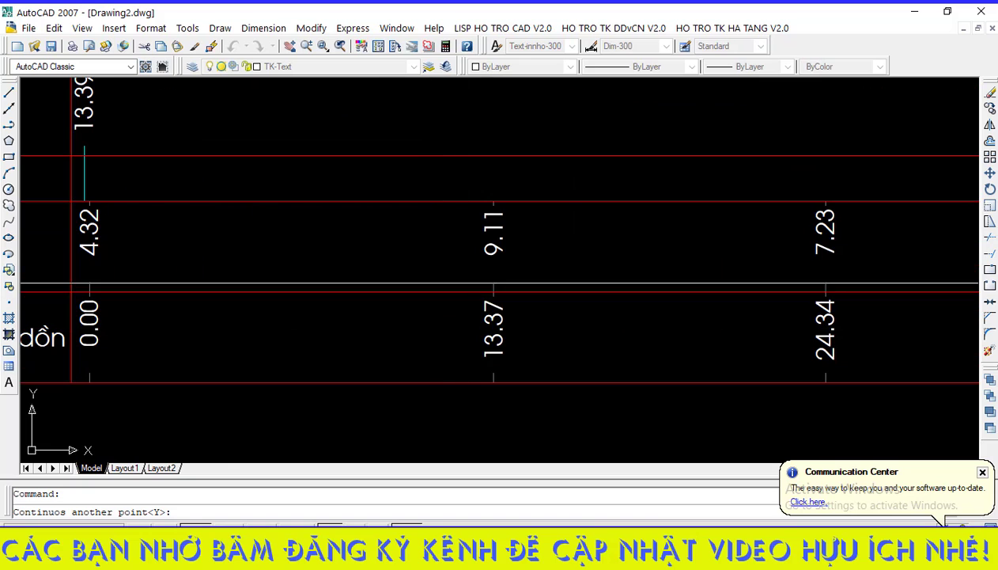
pyautogui.scroll(-5, 85, 197)
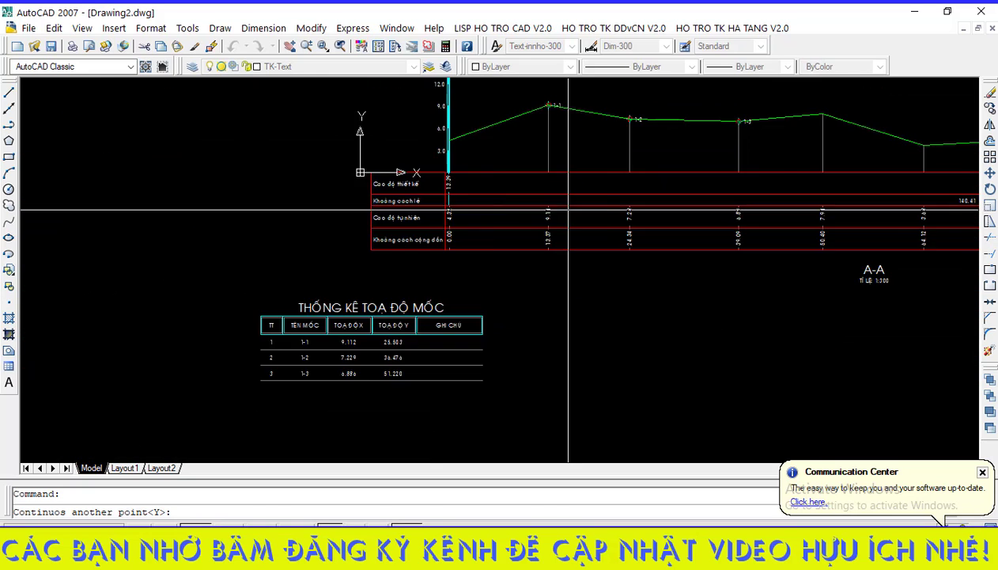
pyautogui.scroll(5, 390, 333)
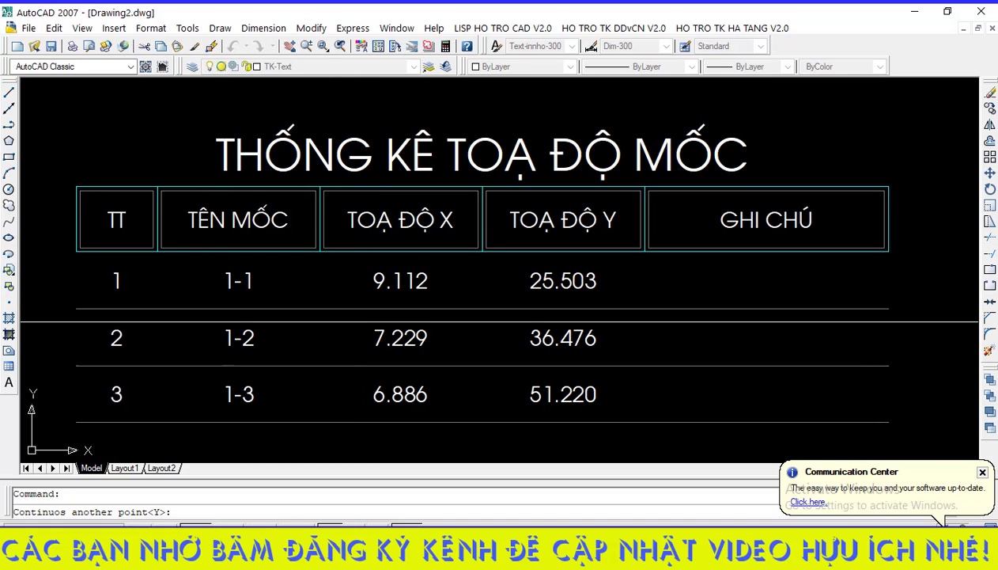
pyautogui.scroll(-4, 235, 328)
pyautogui.scroll(-3, 235, 328)
pyautogui.scroll(3, 497, 251)
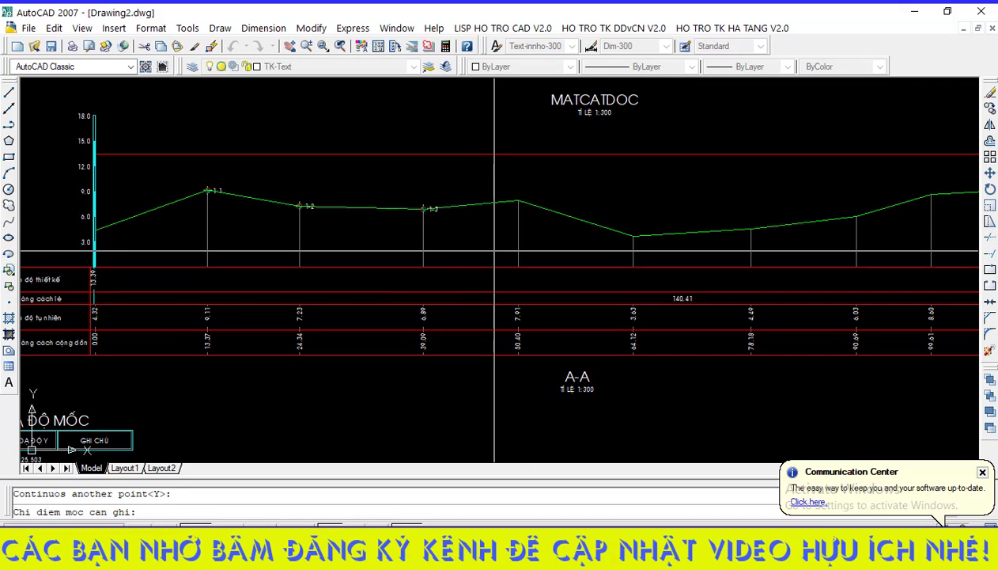
pyautogui.scroll(-4, 395, 233)
pyautogui.scroll(4, 427, 318)
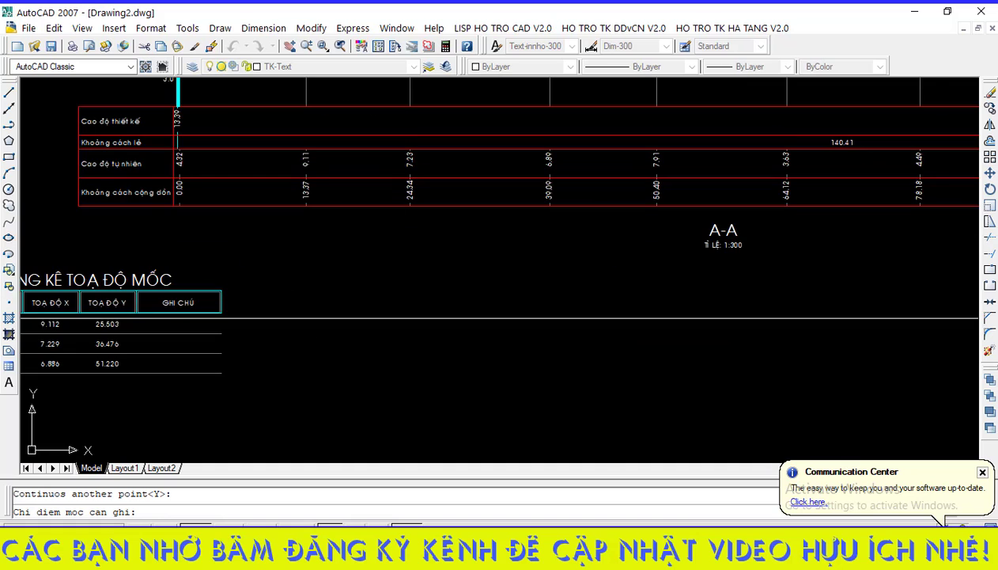
# - Add the ground line's vertex at station 64.12 to the coordinate table as marker 1-4, keeping all object snap modes on
pyautogui.scroll(-1, 465, 316)
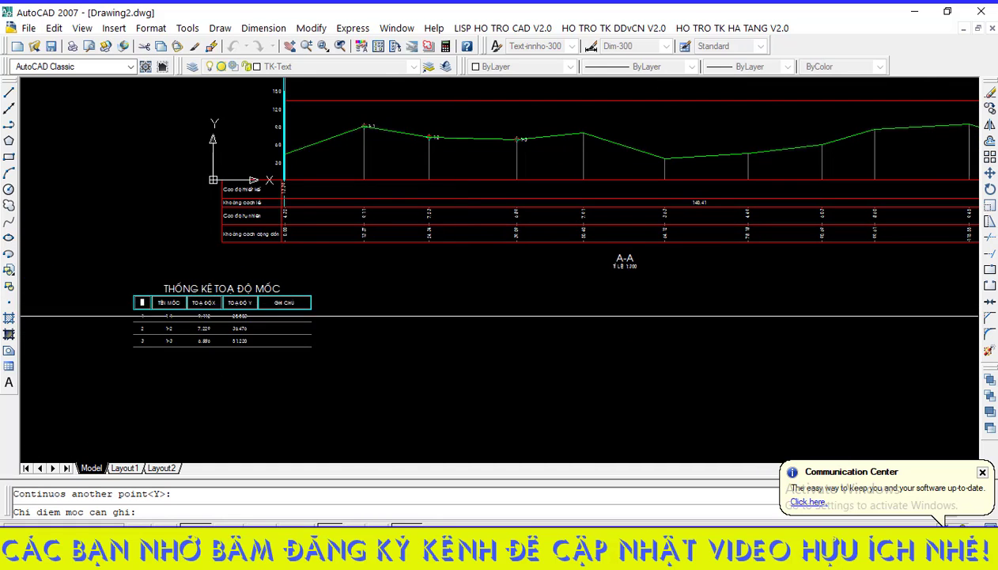
pyautogui.scroll(3, 175, 331)
pyautogui.scroll(-4, 176, 330)
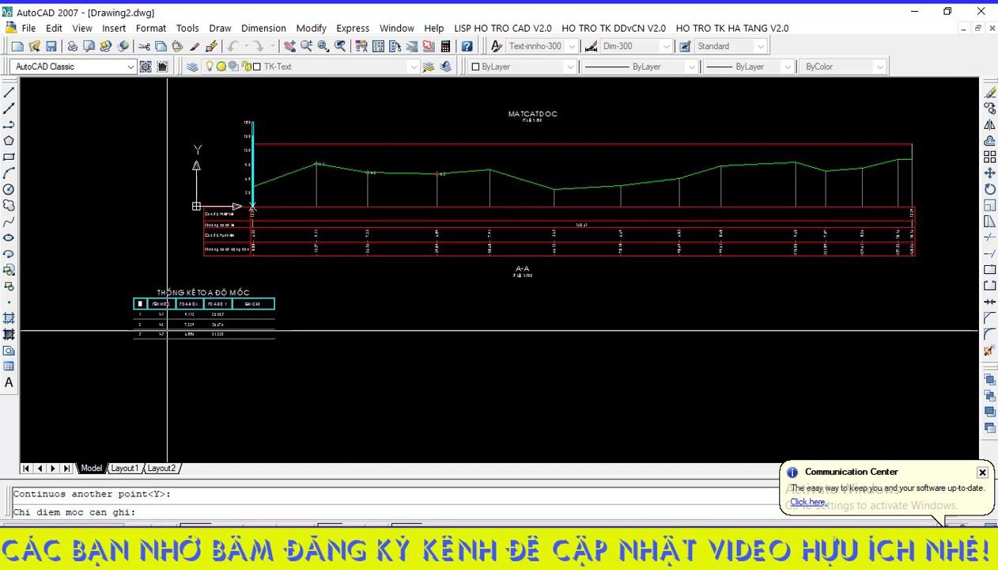
pyautogui.keyDown('shift'); pyautogui.rightClick(291, 339); pyautogui.keyUp('shift')
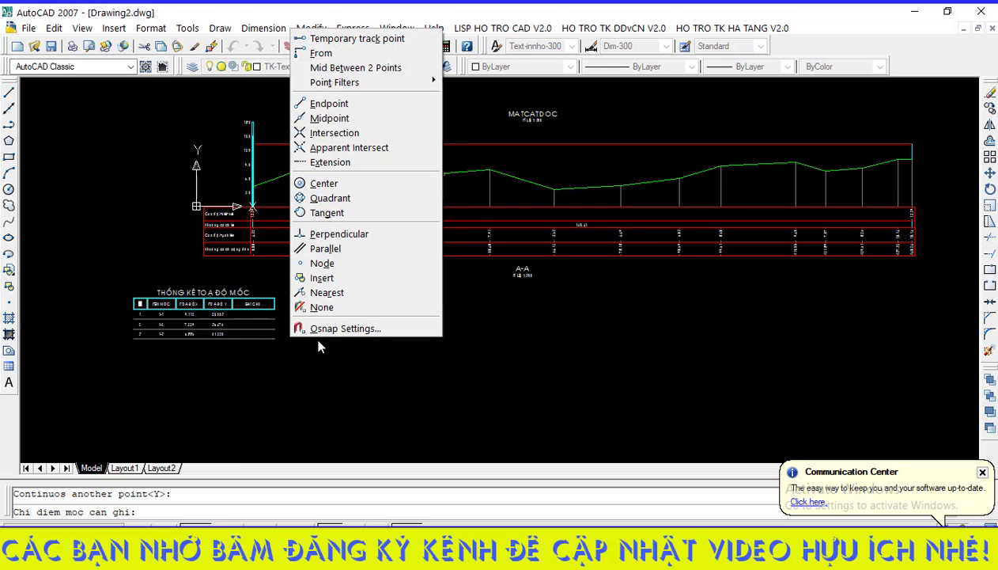
pyautogui.click(328, 328)
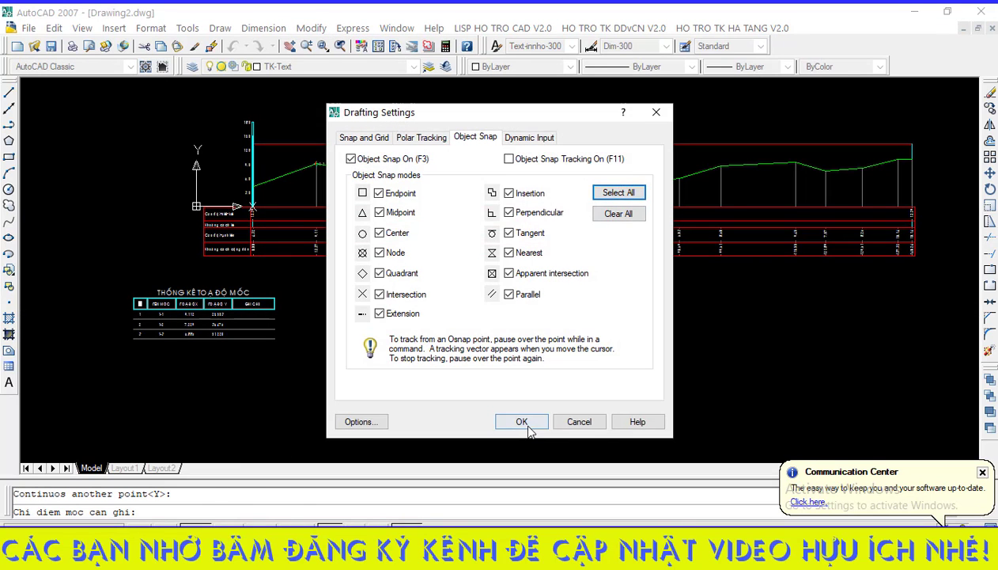
pyautogui.click(529, 427)
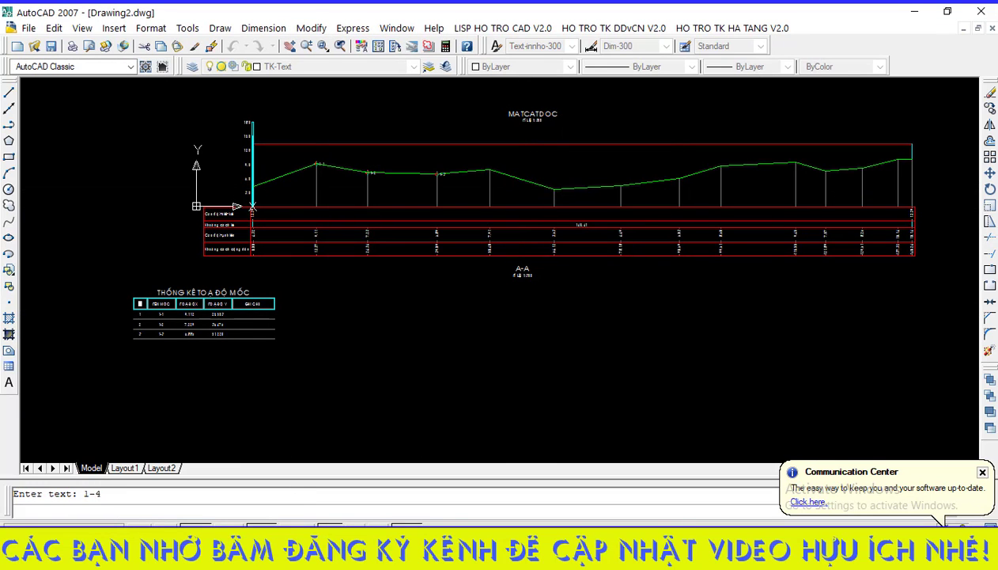
pyautogui.press('Return')
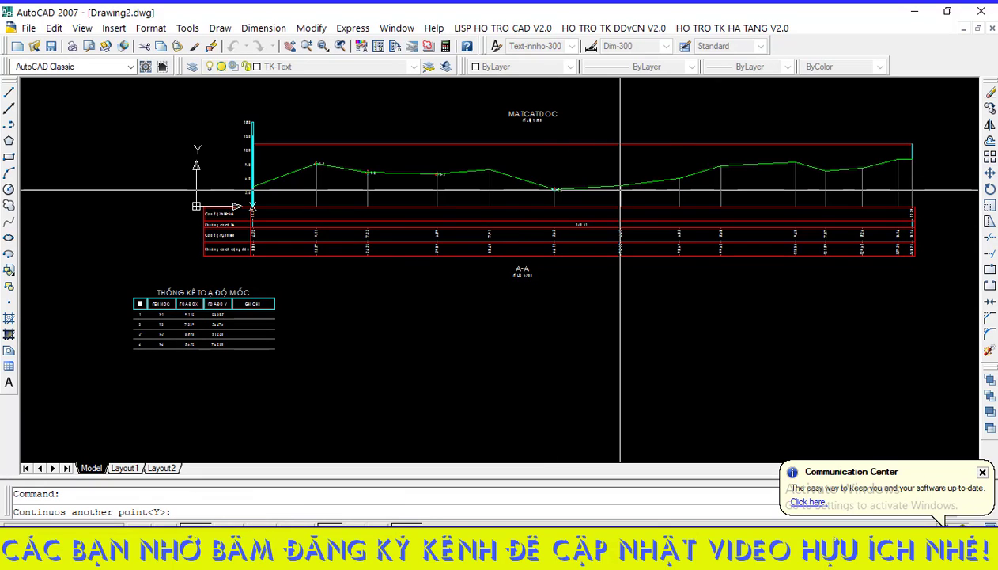
# - Continue with another point and record the ground line's vertex at station 78.18, using object snaps
pyautogui.press('Return')
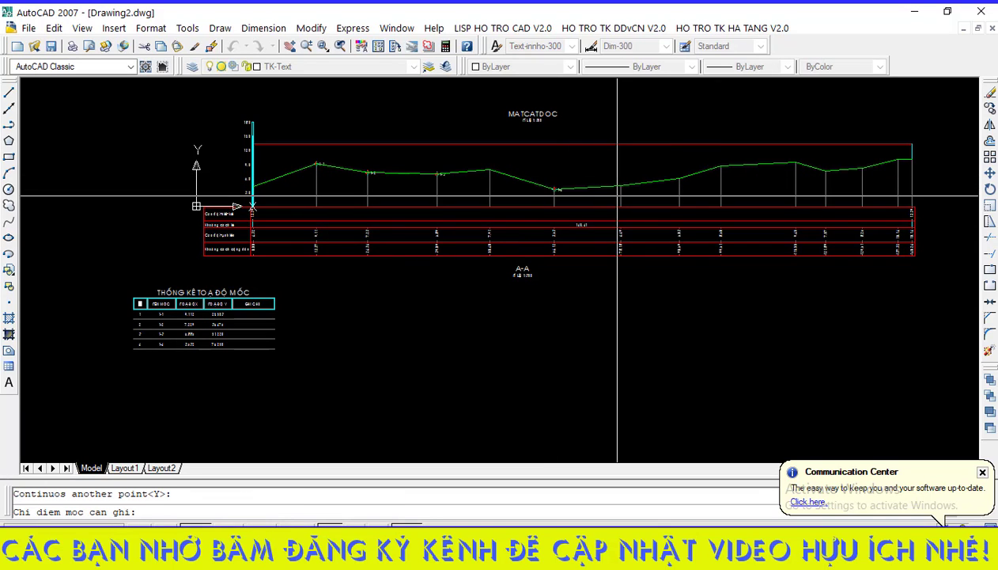
pyautogui.keyDown('shift'); pyautogui.rightClick(619, 198); pyautogui.keyUp('shift')
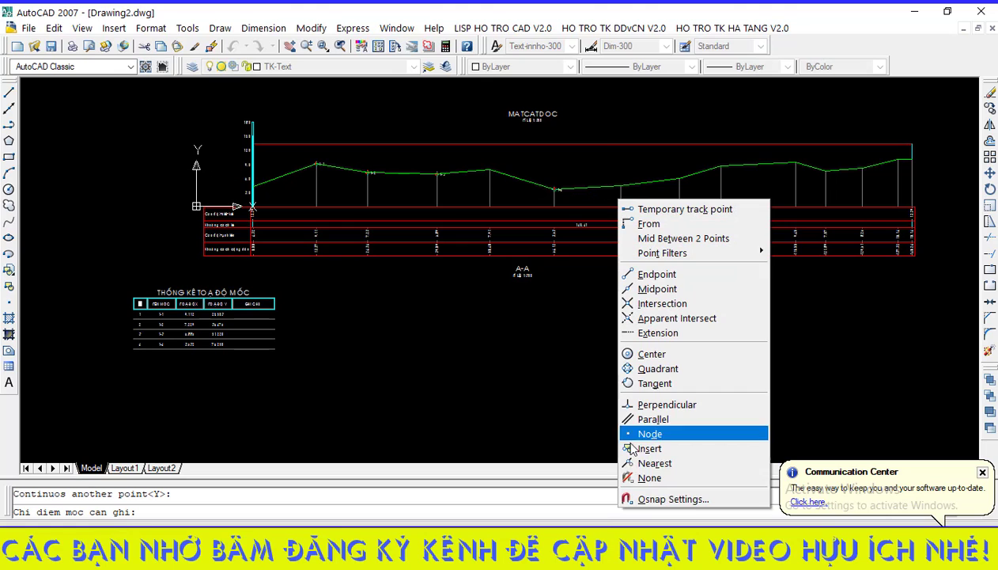
pyautogui.click(661, 498)
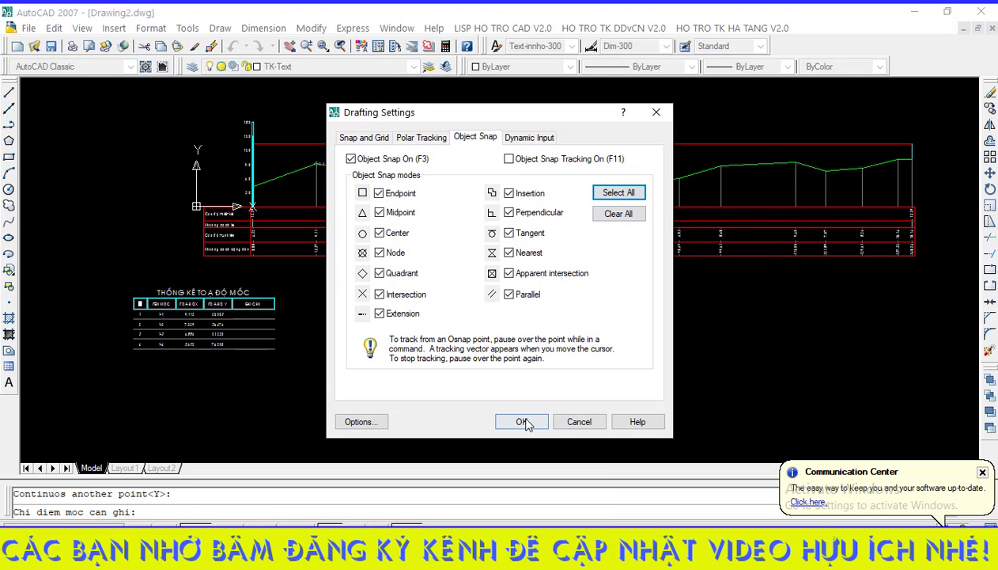
pyautogui.click(522, 422)
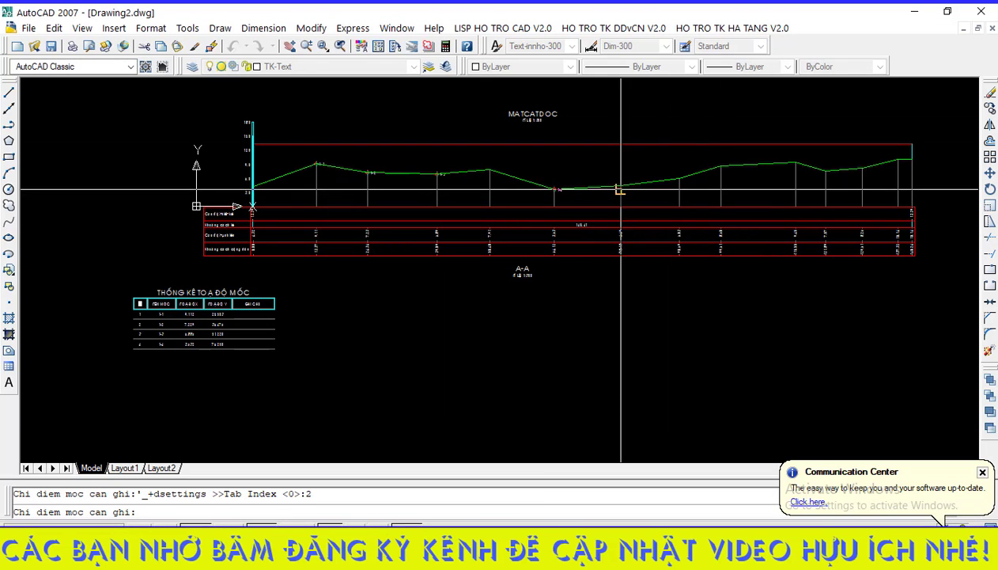
pyautogui.click(621, 185)
# - Examine the markers along the ground line and the rows of the coordinate table, and end the marker command
pyautogui.scroll(5, 667, 178)
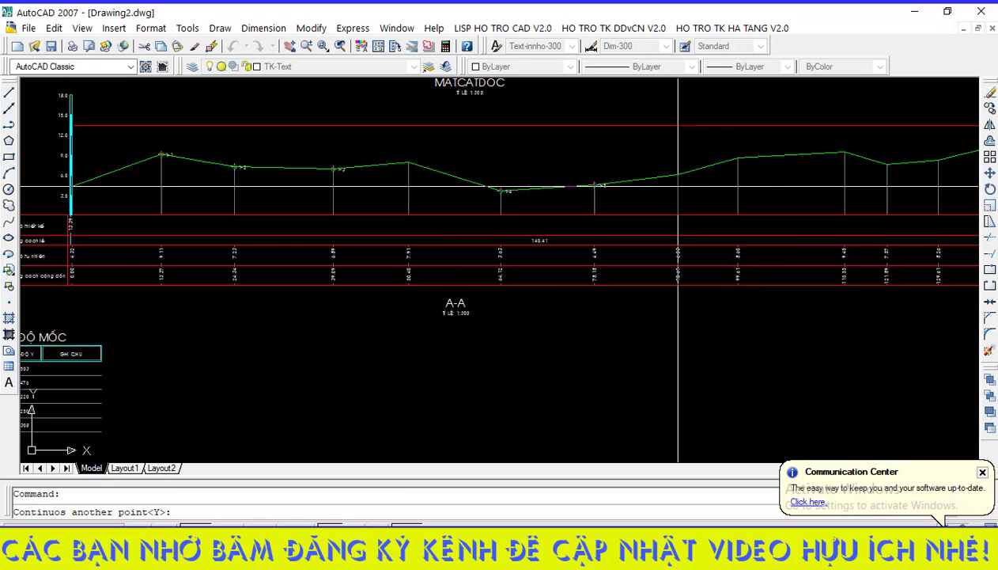
pyautogui.scroll(4, 632, 190)
pyautogui.scroll(-4, 303, 245)
pyautogui.scroll(3, 291, 228)
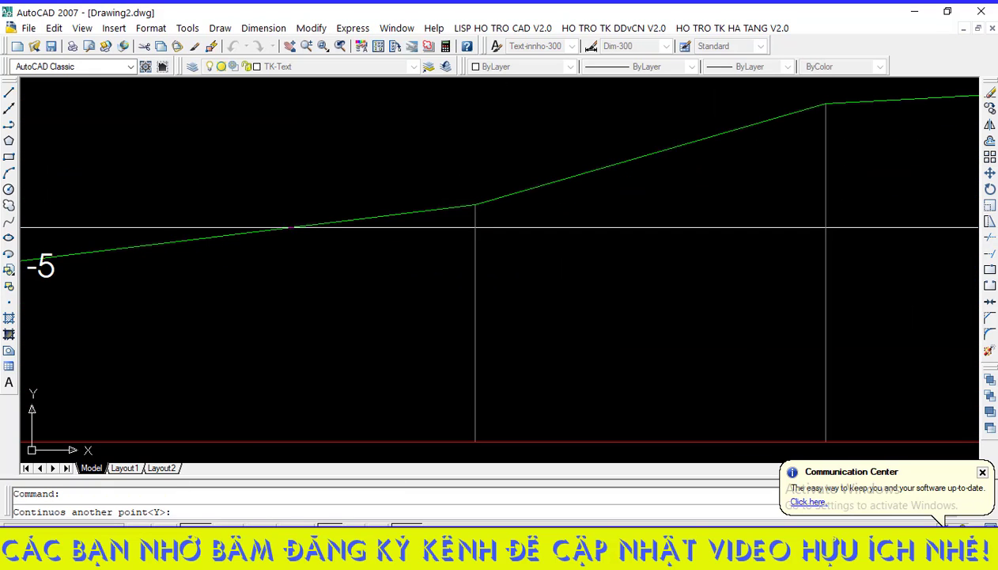
pyautogui.scroll(-5, 472, 227)
pyautogui.scroll(6, 468, 249)
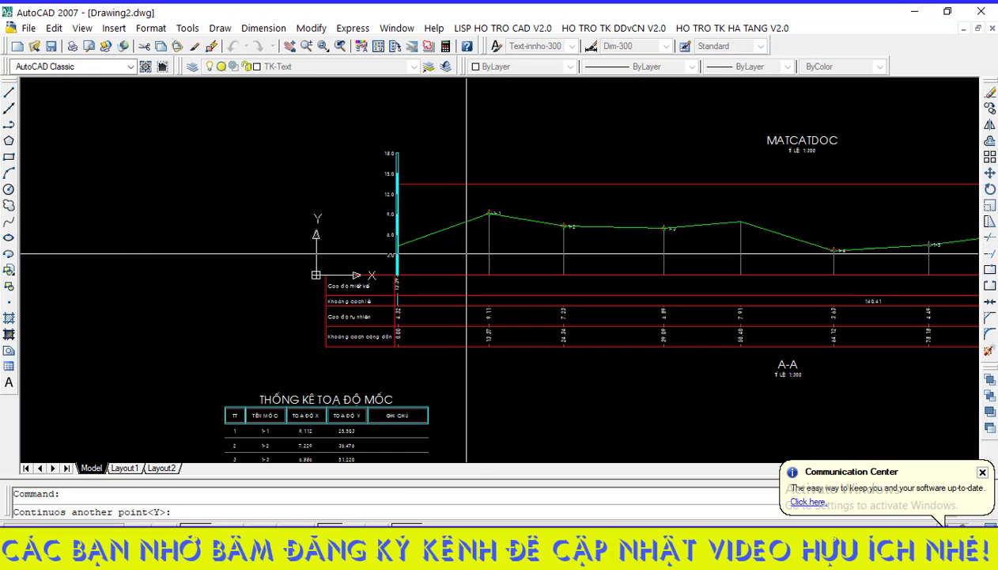
pyautogui.scroll(2, 496, 189)
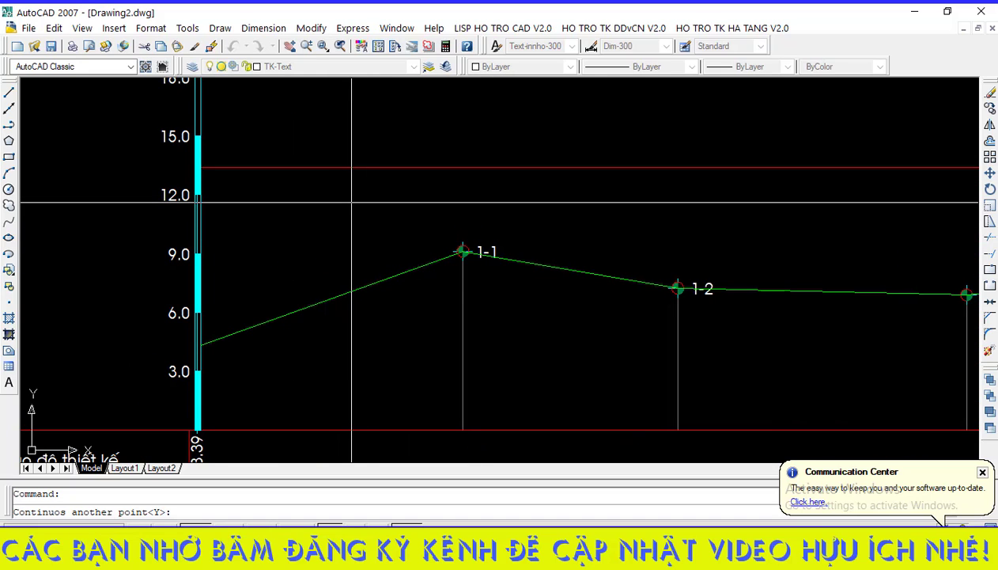
pyautogui.scroll(-10, 411, 213)
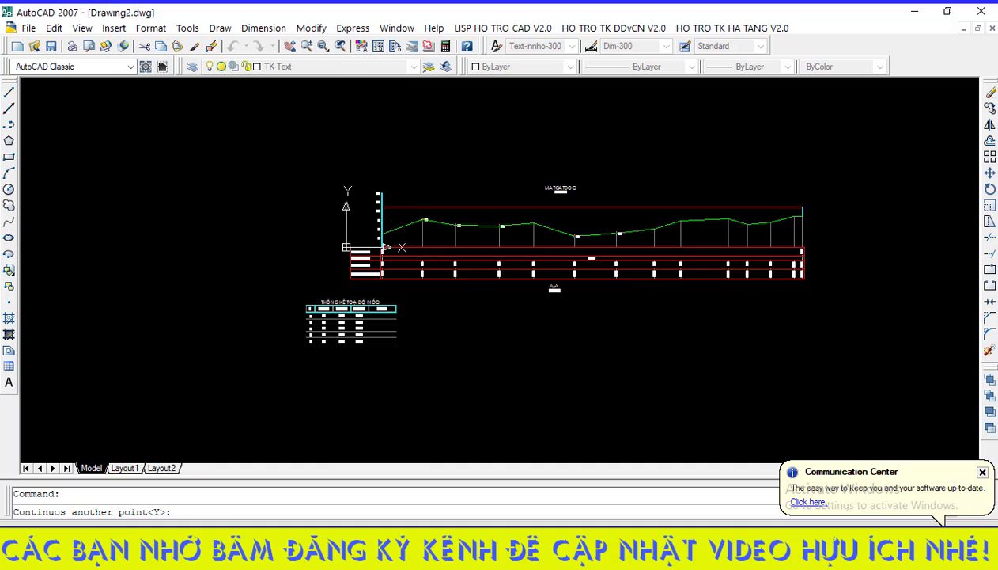
pyautogui.scroll(5, 323, 313)
pyautogui.scroll(4, 323, 312)
pyautogui.scroll(-2, 264, 235)
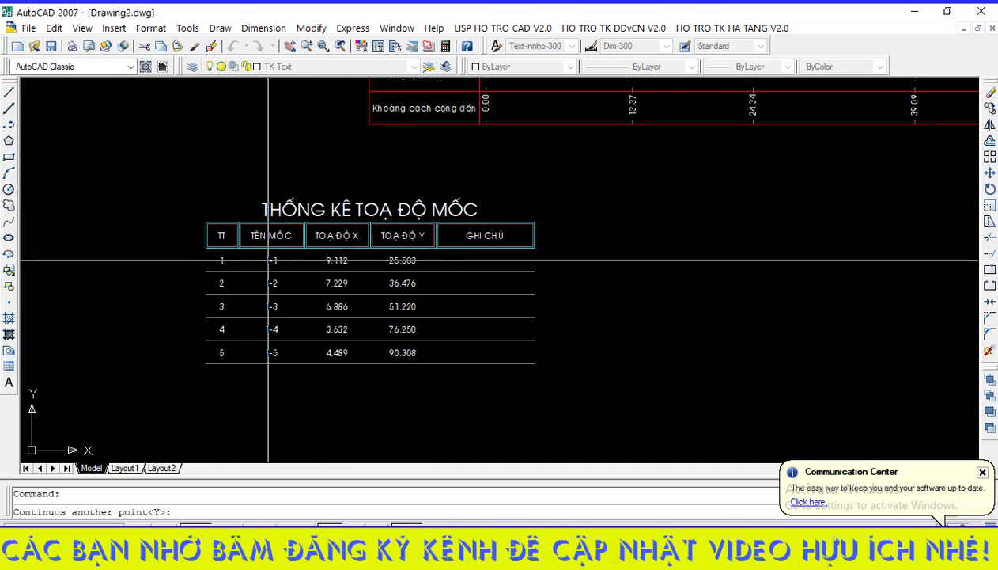
pyautogui.press('Escape')
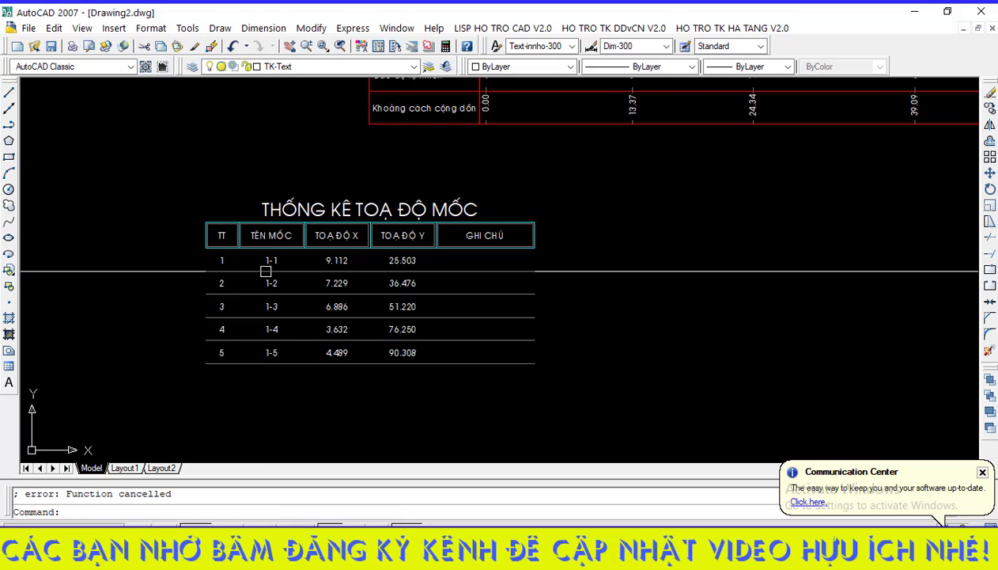
# - Start the MN water-level command and accept the object snap settings with all modes on
pyautogui.scroll(-4, 411, 333)
pyautogui.scroll(2, 411, 333)
pyautogui.write('M')
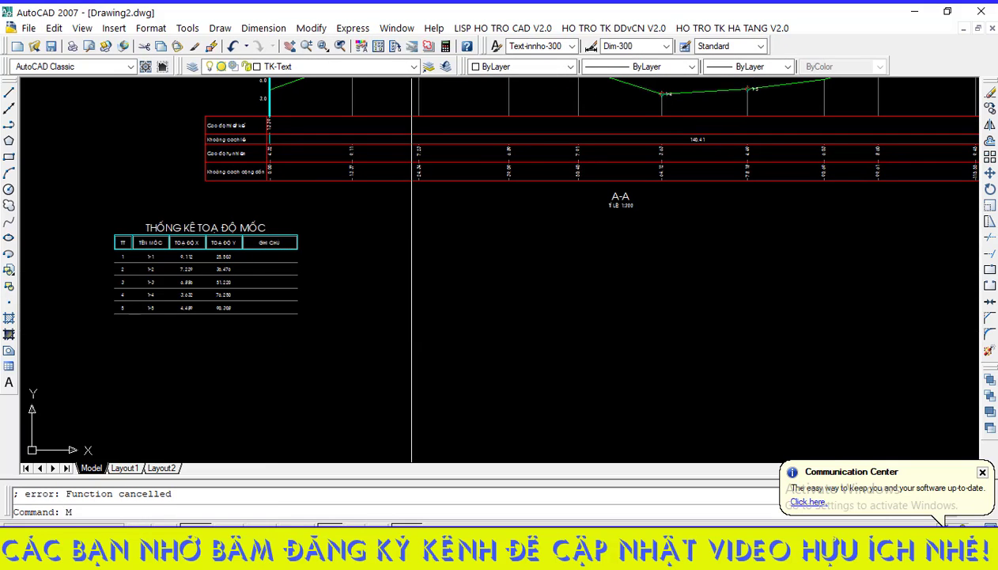
pyautogui.write('N')
pyautogui.press('Return')
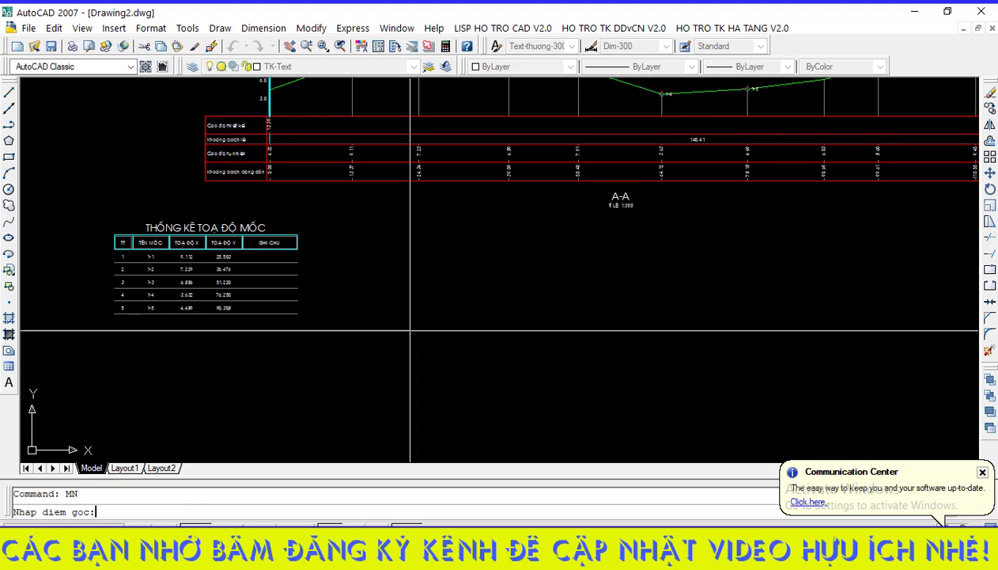
pyautogui.scroll(-2, 256, 323)
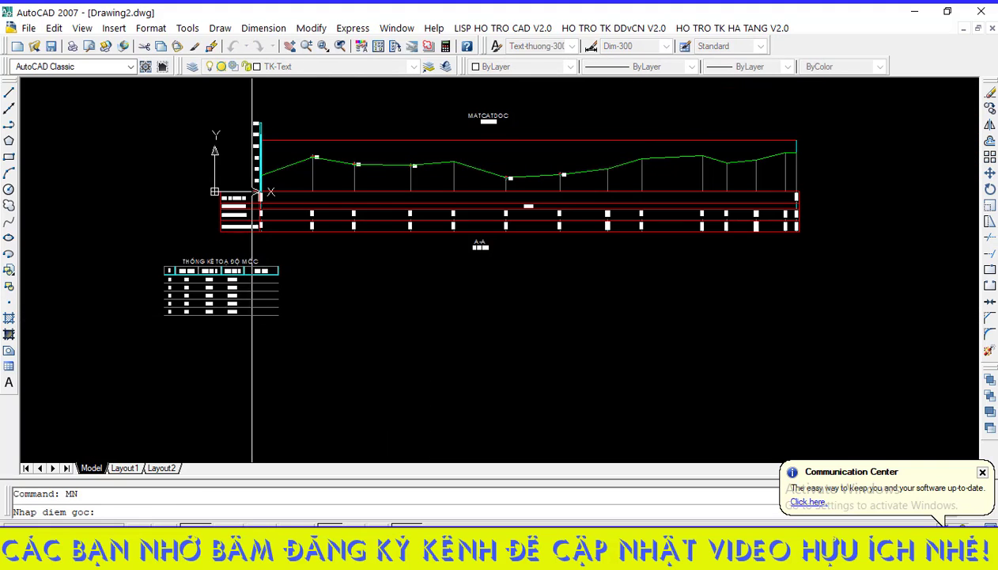
pyautogui.scroll(1, 256, 322)
pyautogui.keyDown('shift'); pyautogui.rightClick(302, 321); pyautogui.keyUp('shift')
pyautogui.click(348, 314)
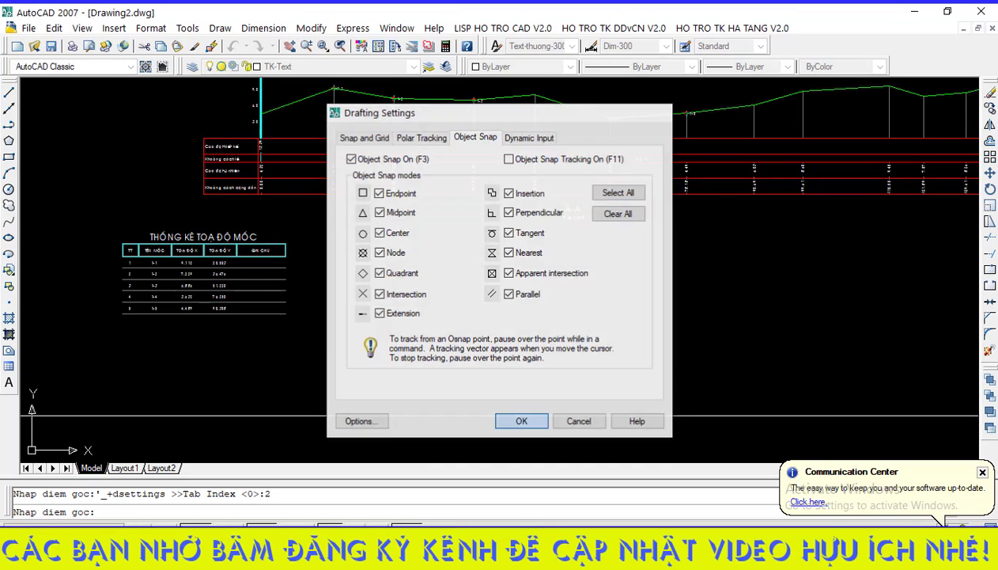
pyautogui.click(521, 422)
# - Set the water-level base point on the ground line's low vertex at station 121.89
pyautogui.scroll(-3, 760, 167)
pyautogui.scroll(4, 762, 167)
pyautogui.scroll(-7, 803, 227)
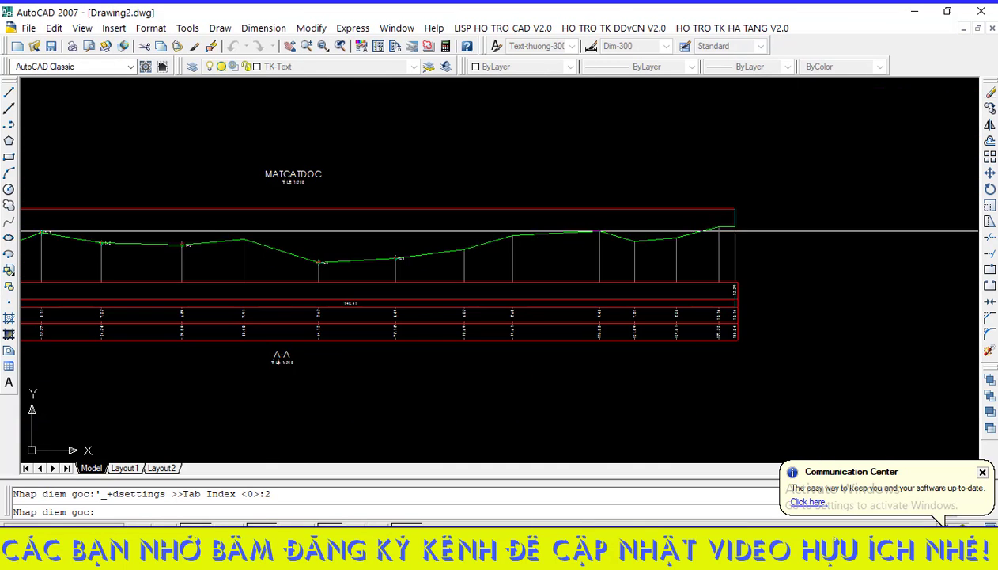
pyautogui.scroll(6, 470, 230)
pyautogui.scroll(-4, 288, 272)
pyautogui.scroll(3, 450, 257)
pyautogui.scroll(3, 450, 257)
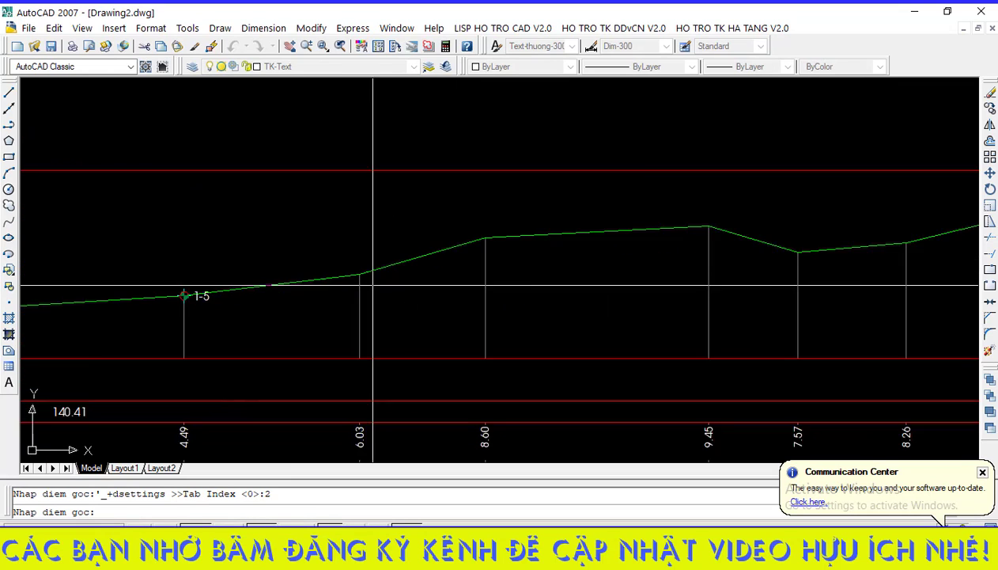
pyautogui.scroll(-4, 368, 283)
pyautogui.scroll(6, 573, 271)
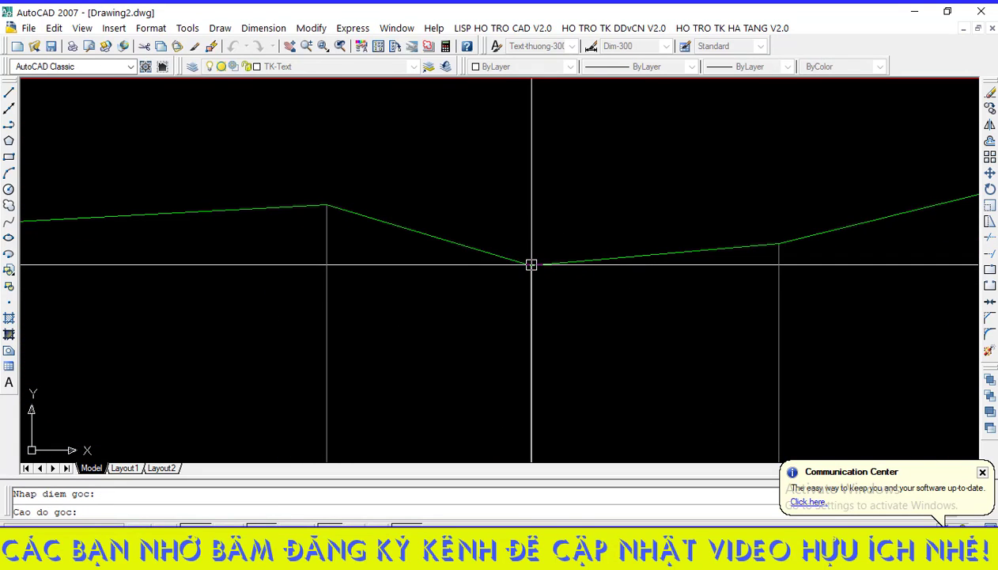
# - Enter 7.57 as the base elevation, taken from the natural elevation row at station 121.89
pyautogui.scroll(-2, 558, 219)
pyautogui.scroll(-3, 553, 237)
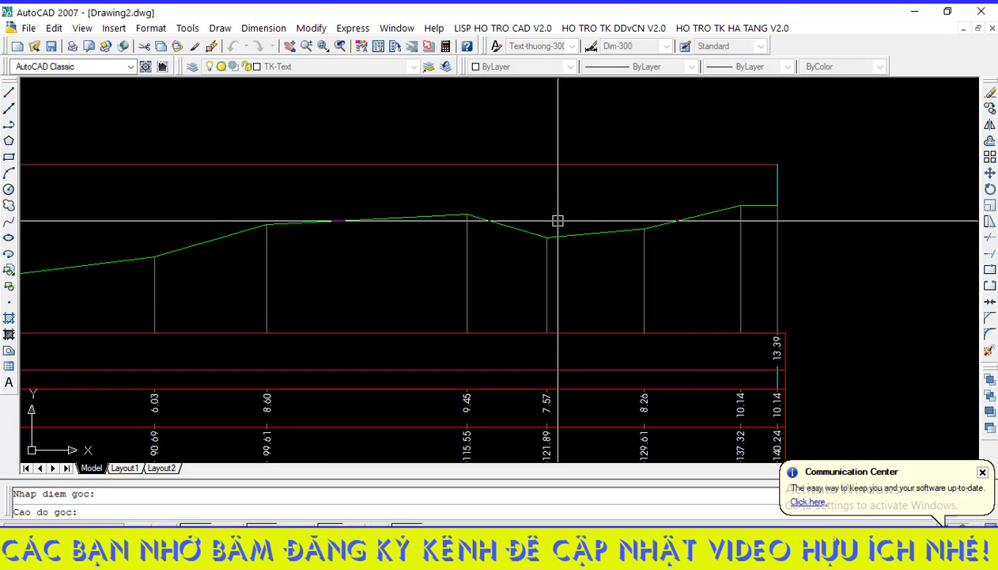
pyautogui.scroll(2, 545, 265)
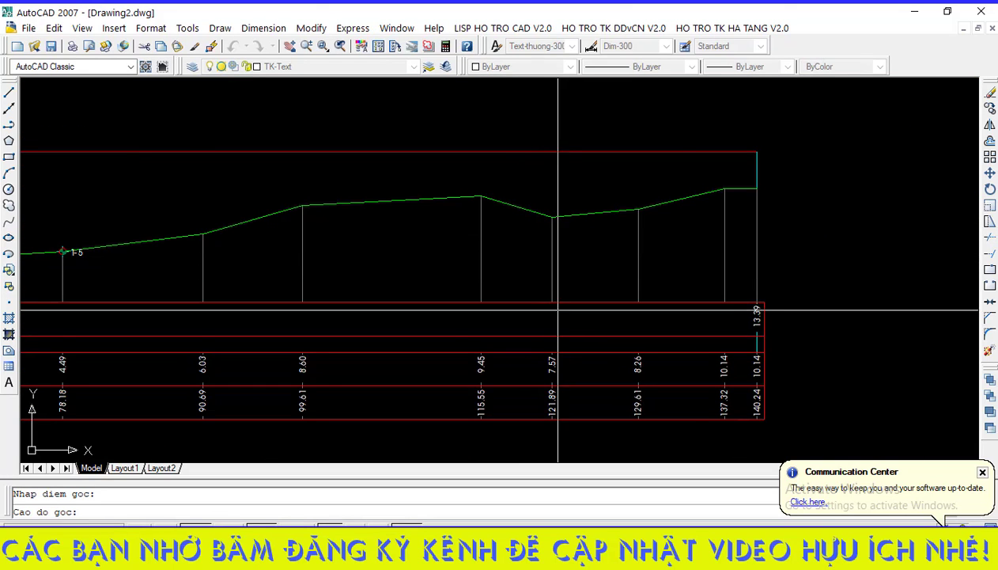
pyautogui.scroll(2, 546, 253)
pyautogui.scroll(-4, 612, 313)
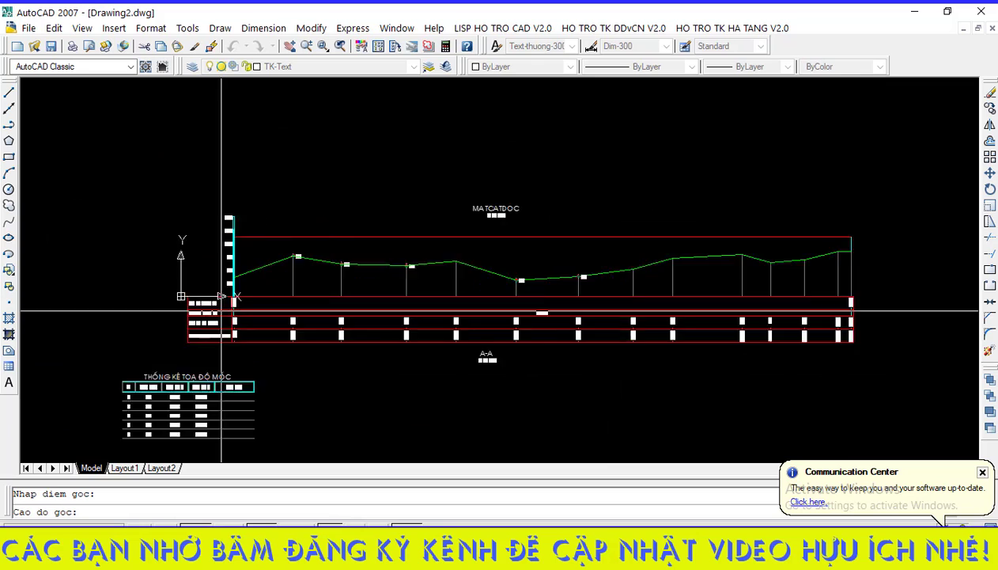
pyautogui.scroll(4, 223, 307)
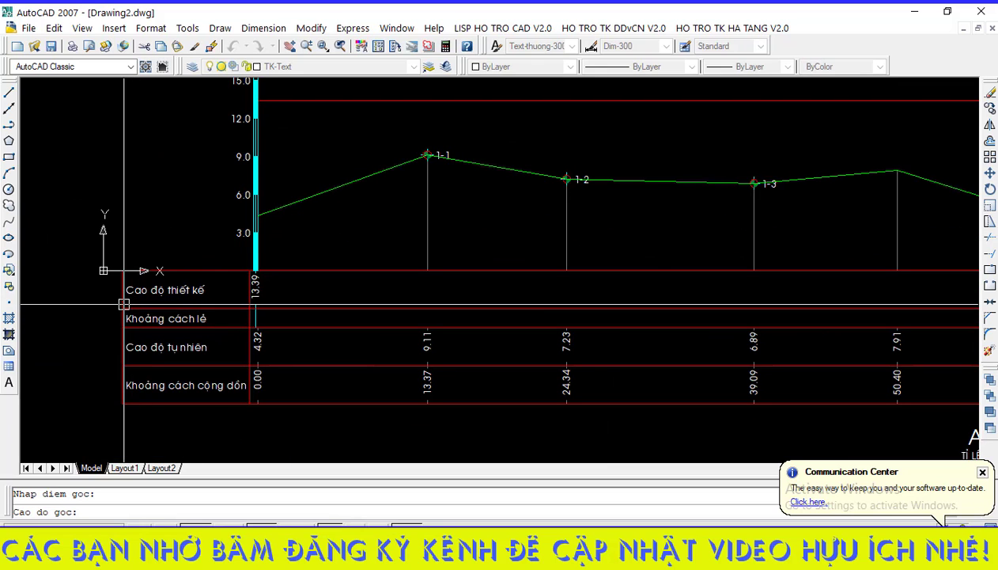
pyautogui.scroll(-4, 103, 347)
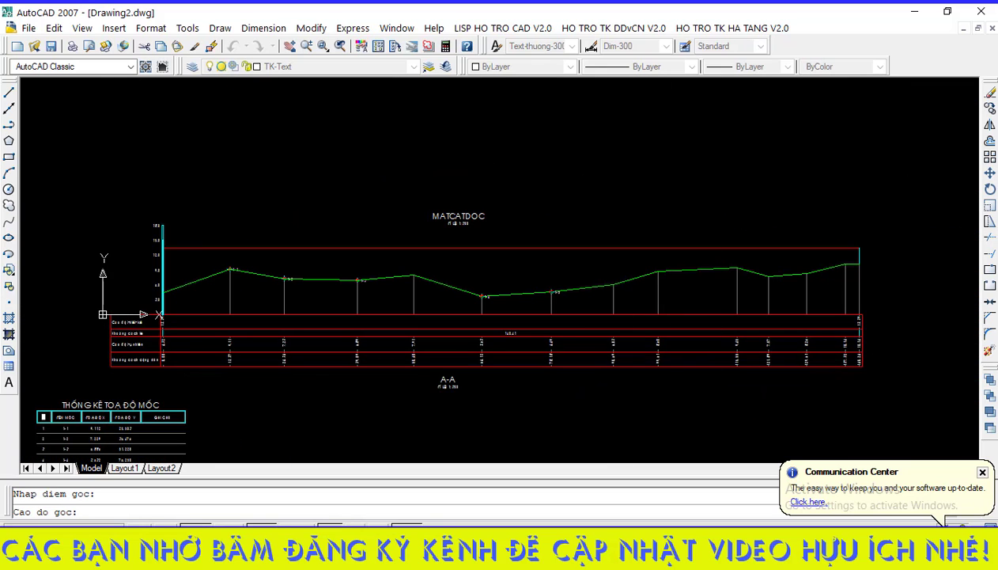
pyautogui.scroll(5, 825, 329)
pyautogui.scroll(1, 712, 360)
pyautogui.scroll(-2, 660, 357)
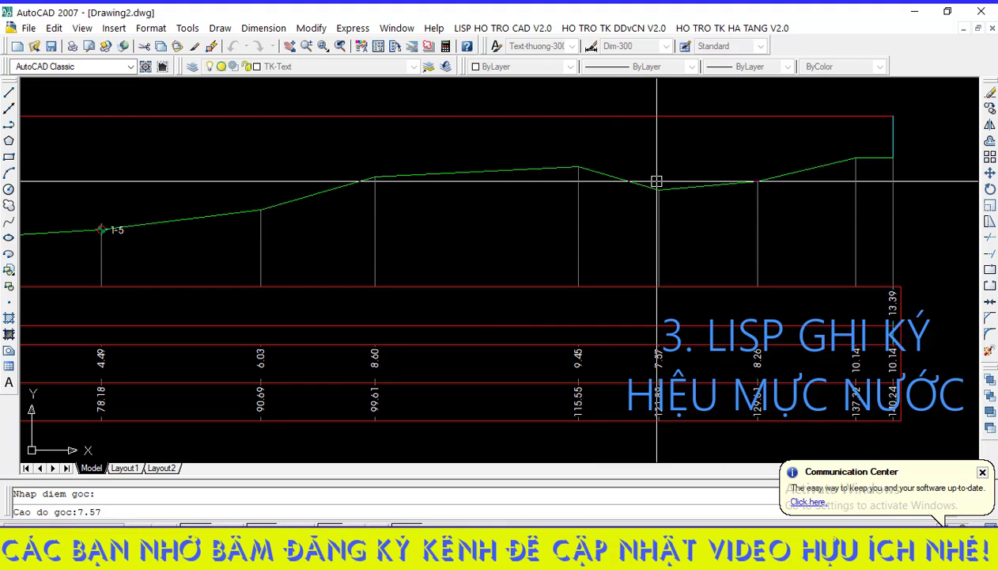
# - Place the water-level symbol just above the vertex at station 121.89, with water-level type H (MNHLmax) and the default frequency of 1,0
pyautogui.scroll(-2, 506, 214)
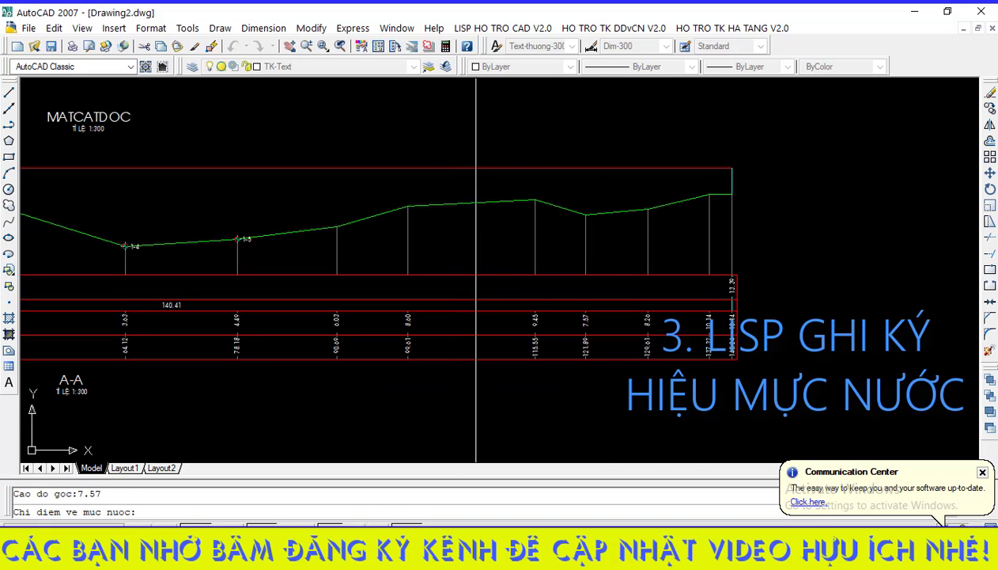
pyautogui.scroll(3, 568, 237)
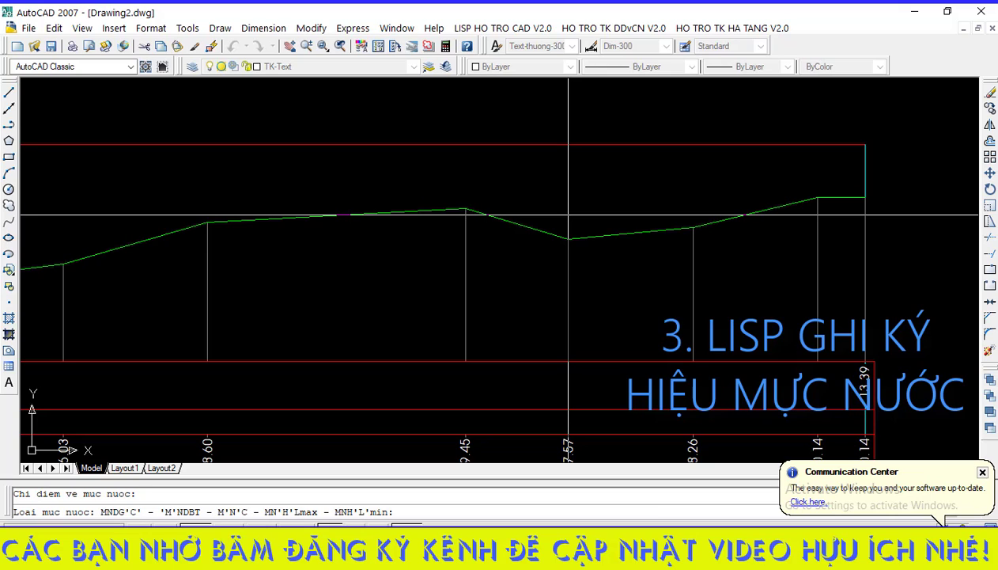
pyautogui.press('Return')
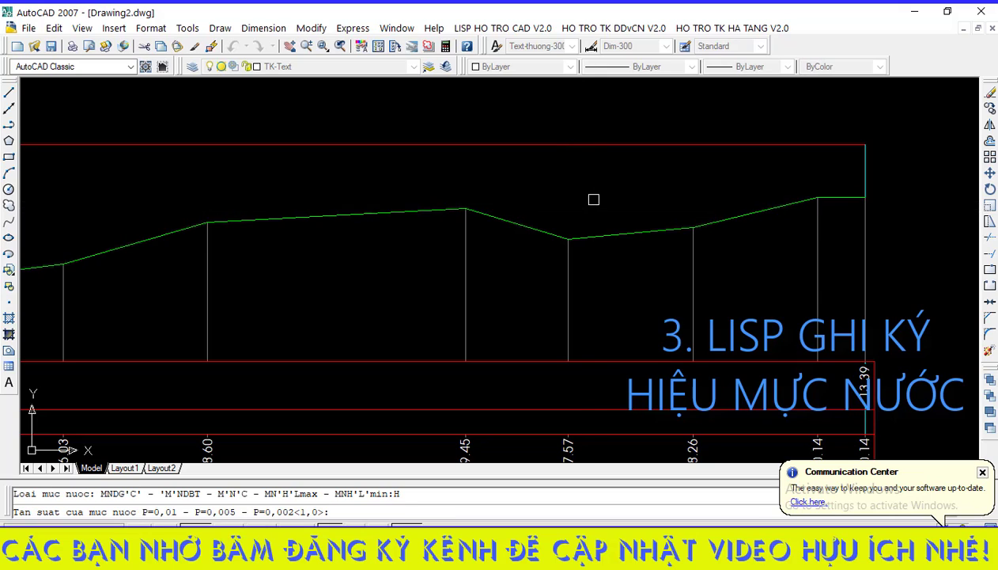
pyautogui.press('Return')
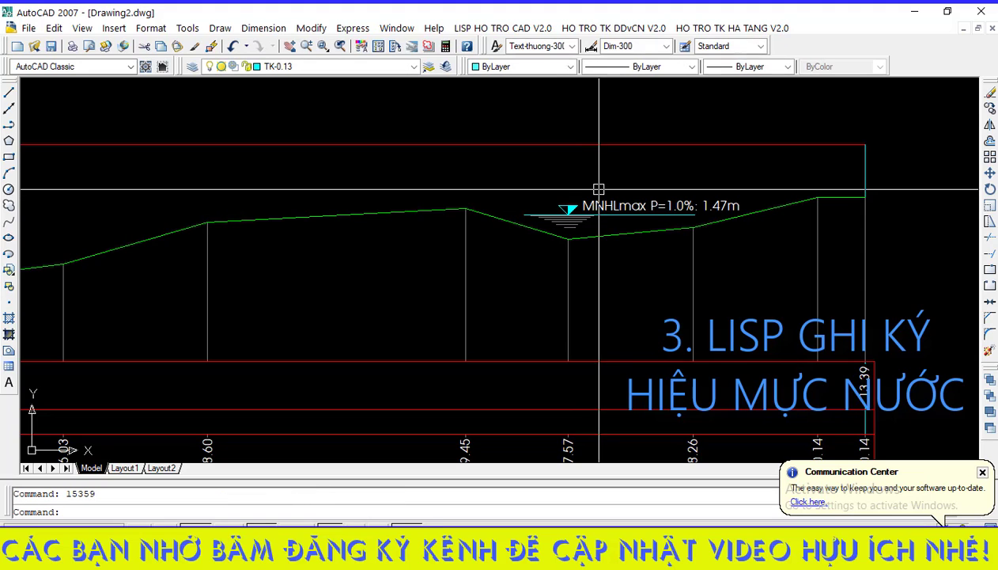
pyautogui.scroll(4, 615, 181)
pyautogui.scroll(3, 671, 203)
pyautogui.scroll(-4, 391, 208)
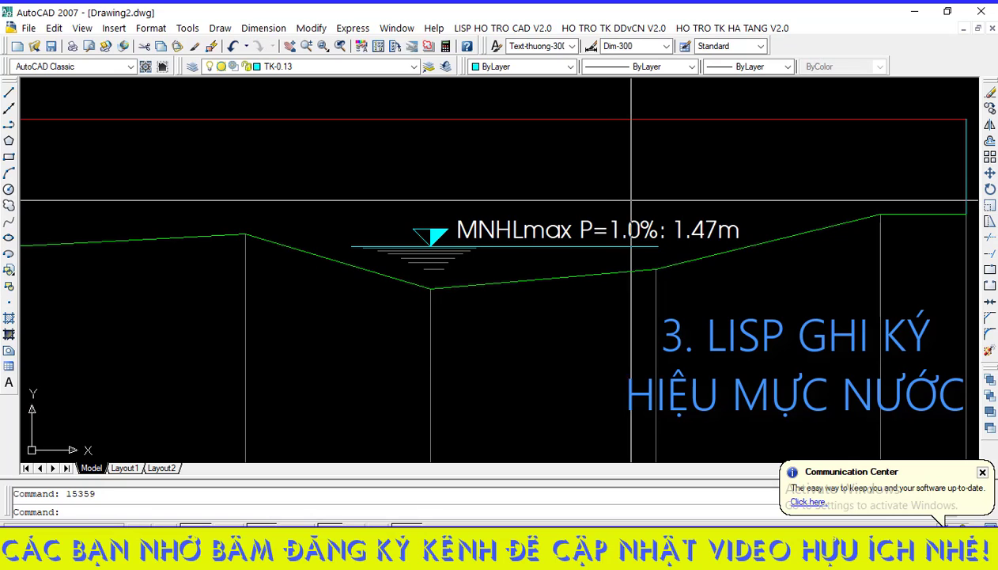
# - Start the MN water-level command and set its base point on the ground line at marker 1-4
pyautogui.scroll(-4, 629, 206)
pyautogui.scroll(-3, 488, 229)
pyautogui.scroll(4, 284, 236)
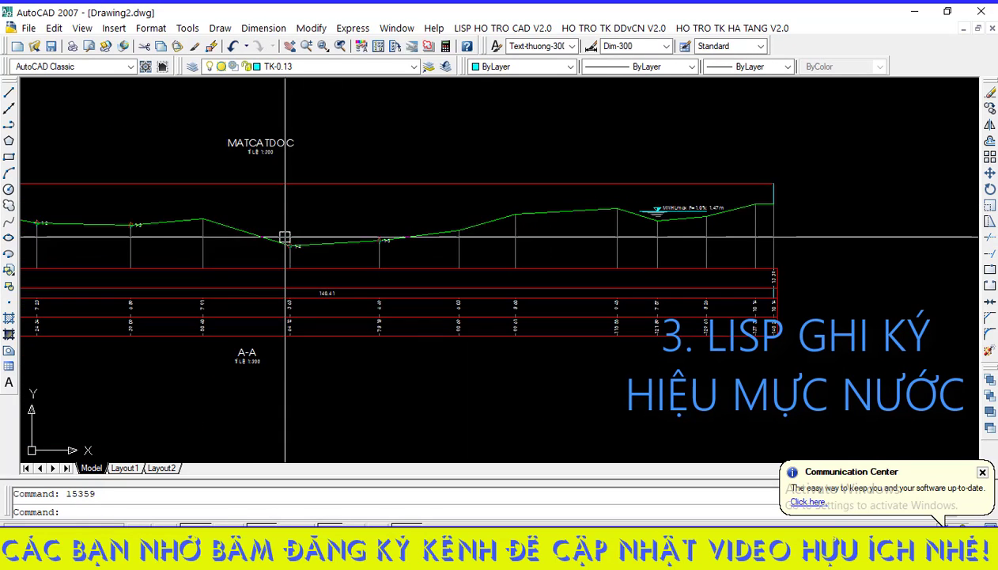
pyautogui.write('MN')
pyautogui.press('Return')
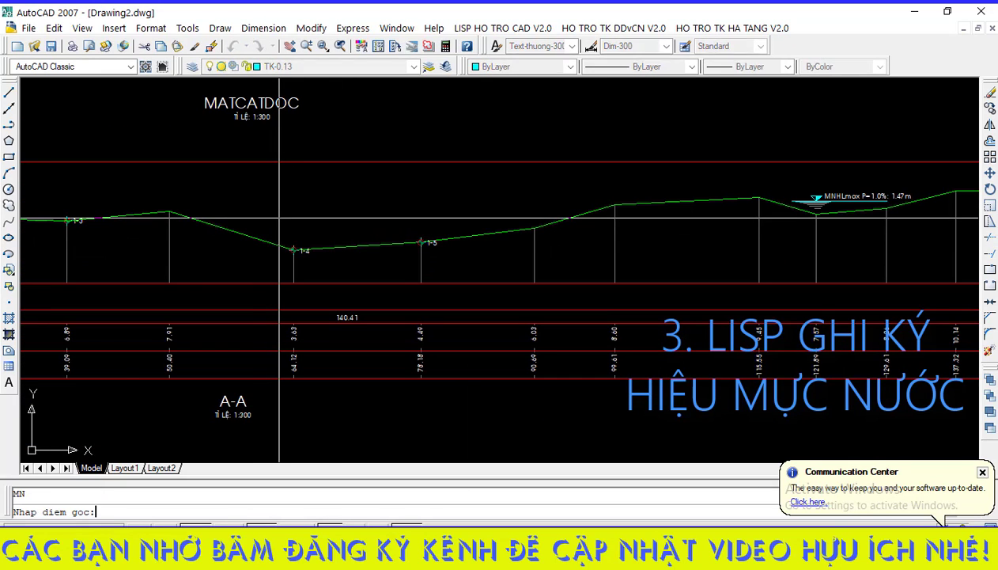
pyautogui.scroll(2, 280, 219)
pyautogui.scroll(4, 301, 253)
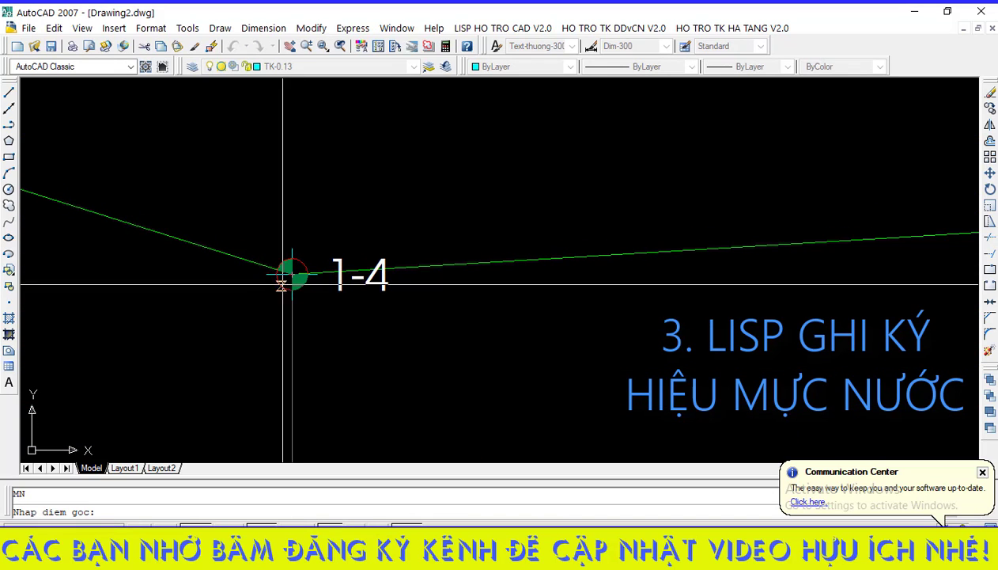
pyautogui.click(292, 273)
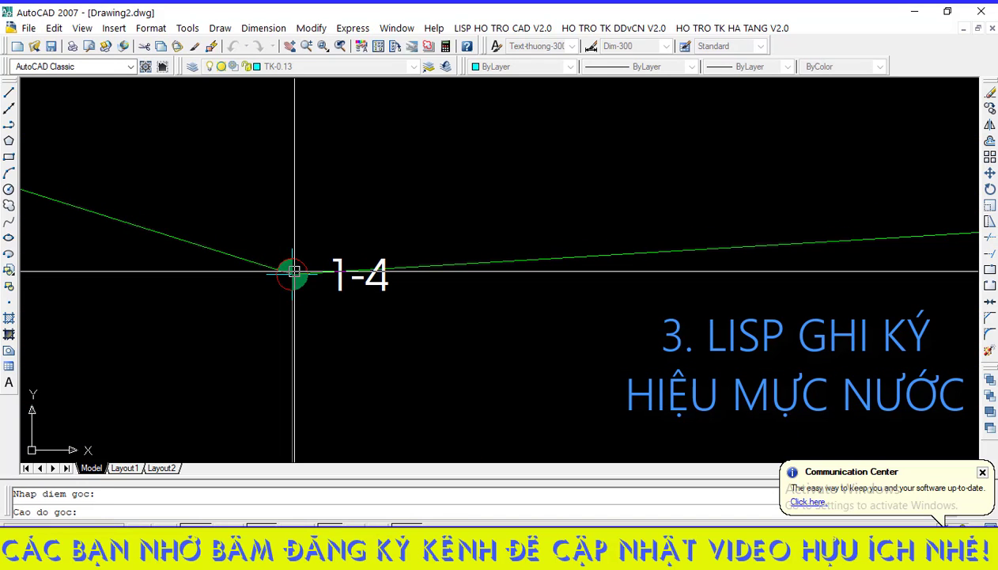
# - Enter 3.63 as the base elevation, taken from the natural elevation row at station 64.12
pyautogui.scroll(-5, 293, 271)
pyautogui.scroll(5, 269, 309)
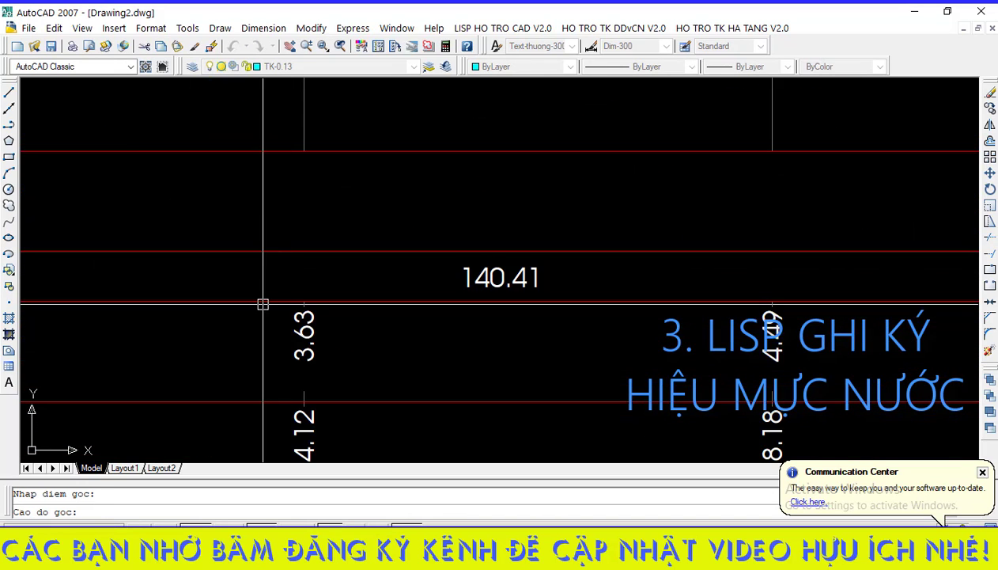
pyautogui.scroll(-4, 263, 304)
pyautogui.scroll(5, 325, 326)
pyautogui.write('3.6')
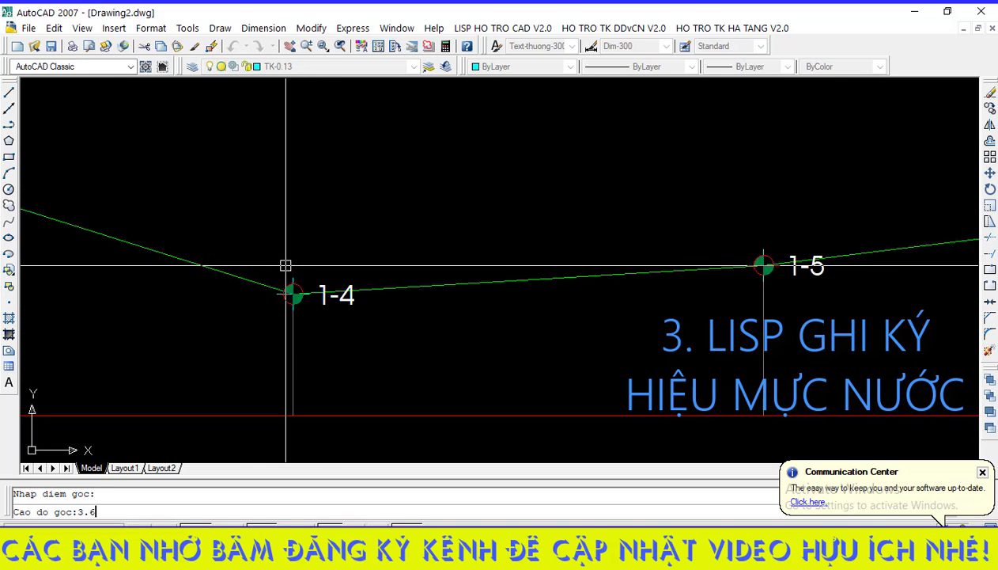
pyautogui.write('3')
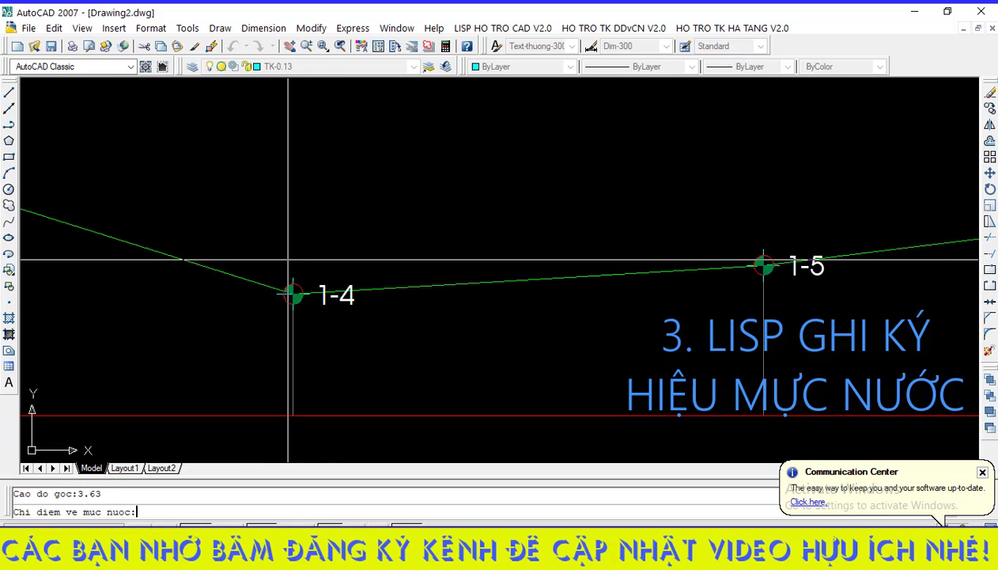
# - Place the water-level symbol above marker 1-4, with water-level type L (MNHLmin)
pyautogui.scroll(-2, 286, 277)
pyautogui.scroll(3, 284, 293)
pyautogui.scroll(-5, 286, 313)
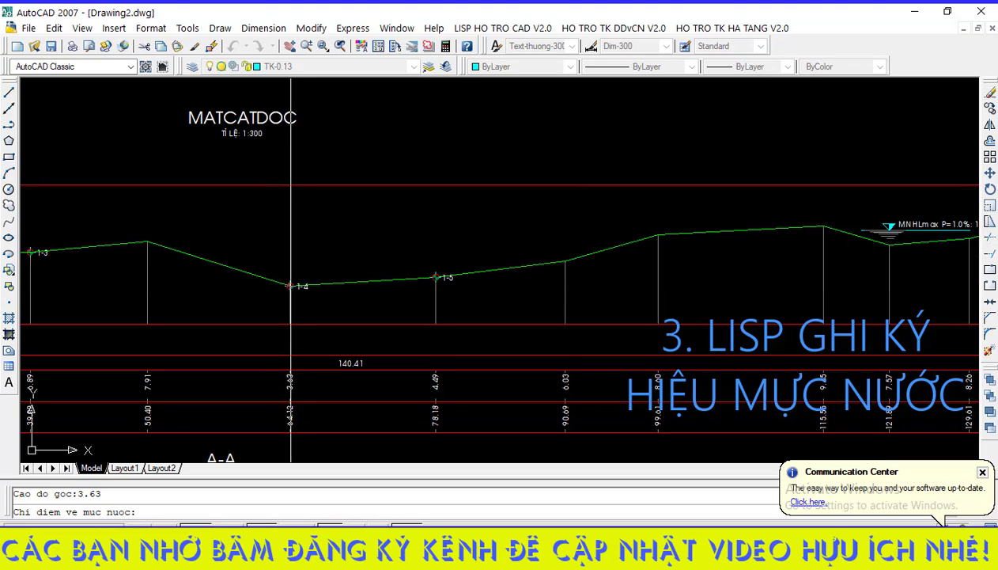
pyautogui.click(290, 247)
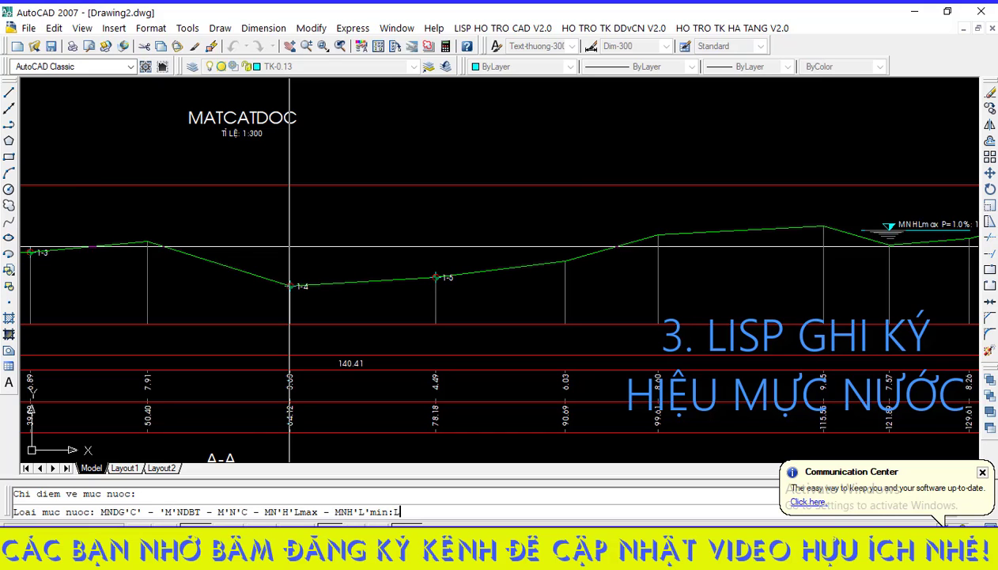
pyautogui.write('L')
pyautogui.press('Return')
pyautogui.scroll(4, 286, 229)
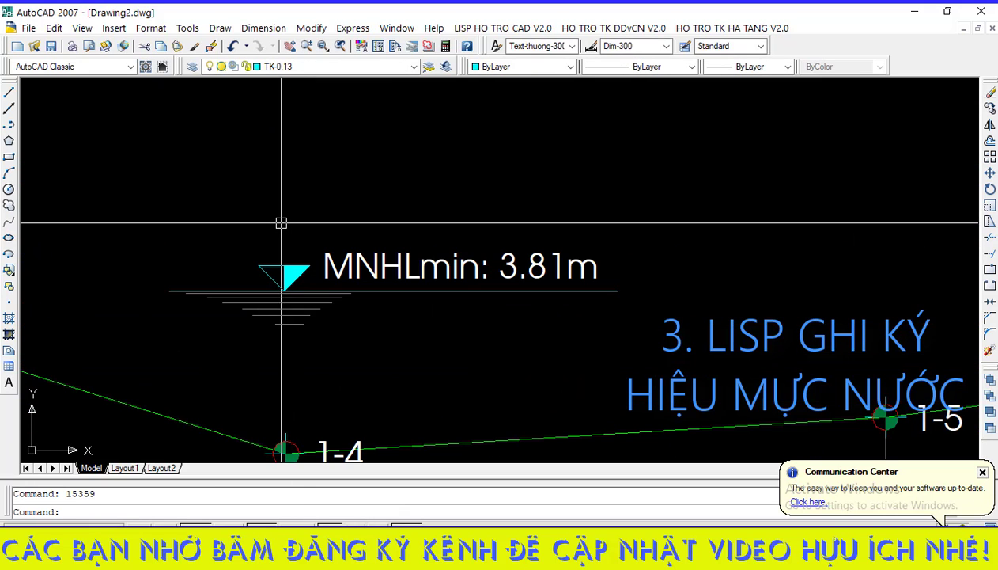
pyautogui.scroll(-4, 312, 224)
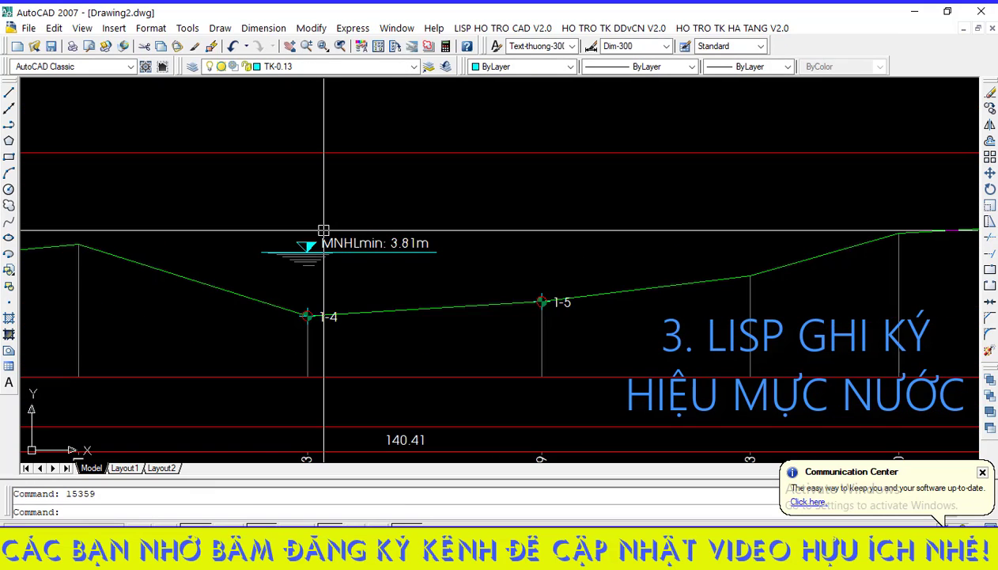
pyautogui.scroll(-4, 297, 222)
pyautogui.scroll(4, 297, 222)
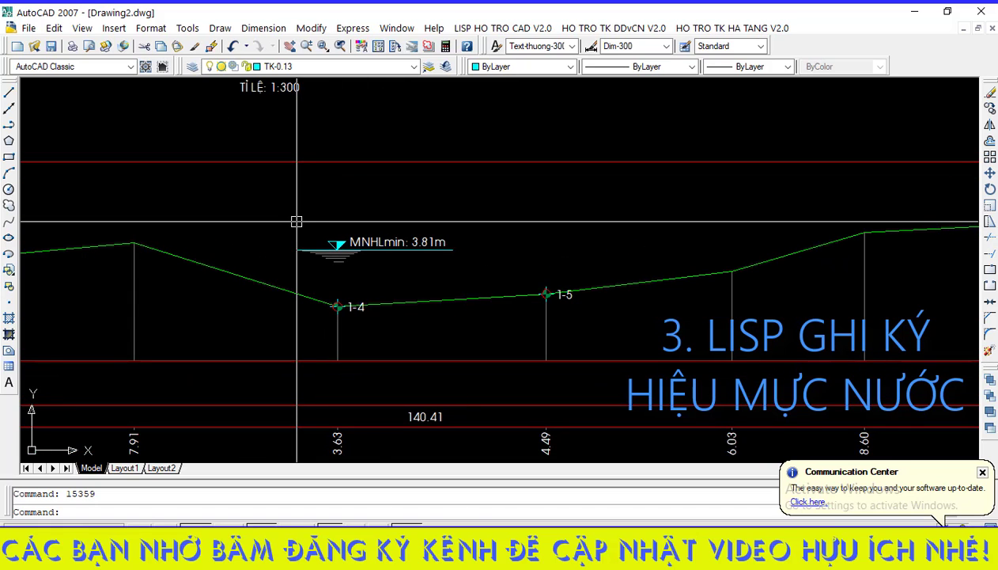
pyautogui.scroll(-5, 304, 222)
pyautogui.scroll(3, 49, 349)
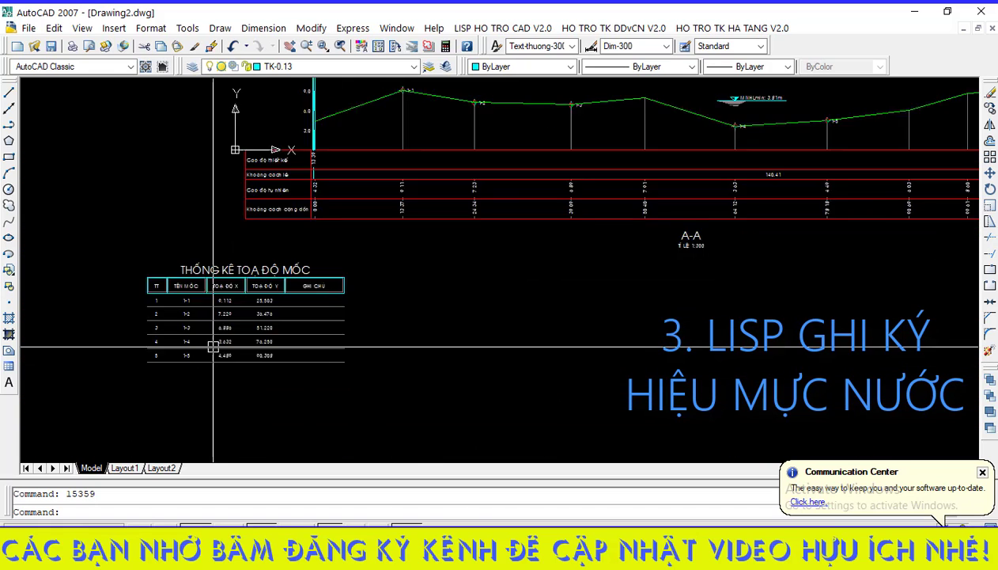
pyautogui.scroll(-2, 74, 386)
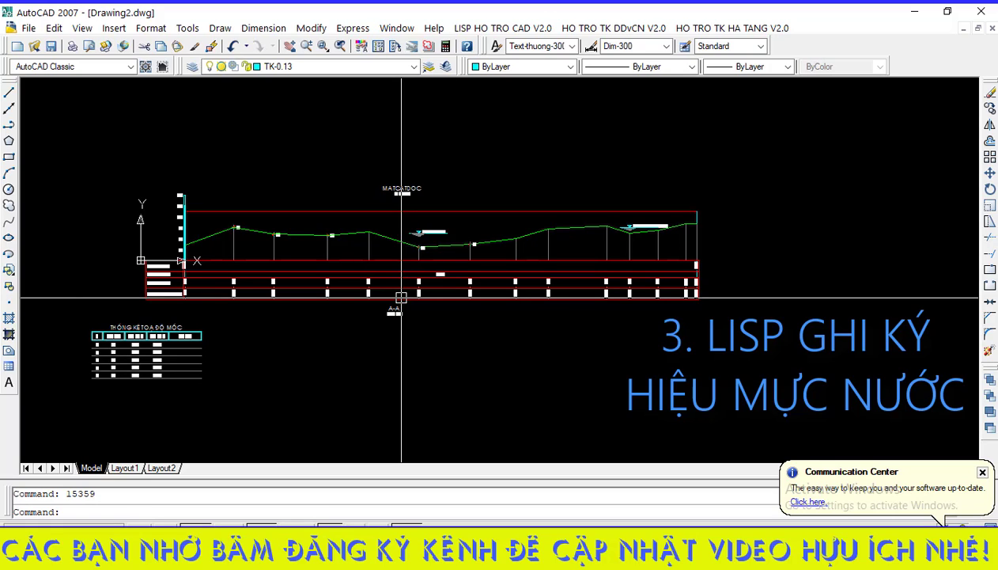
# - Start the DCD elevation-mark command and set its base point on the ground-line vertex at station 90.69
pyautogui.write('DCD')
pyautogui.press('Return')
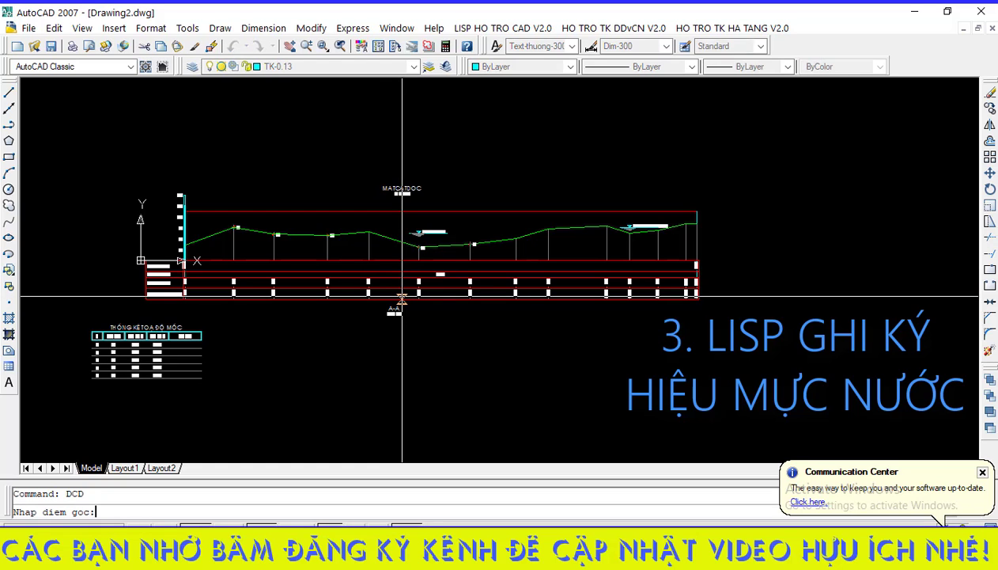
pyautogui.scroll(6, 494, 241)
pyautogui.scroll(4, 334, 234)
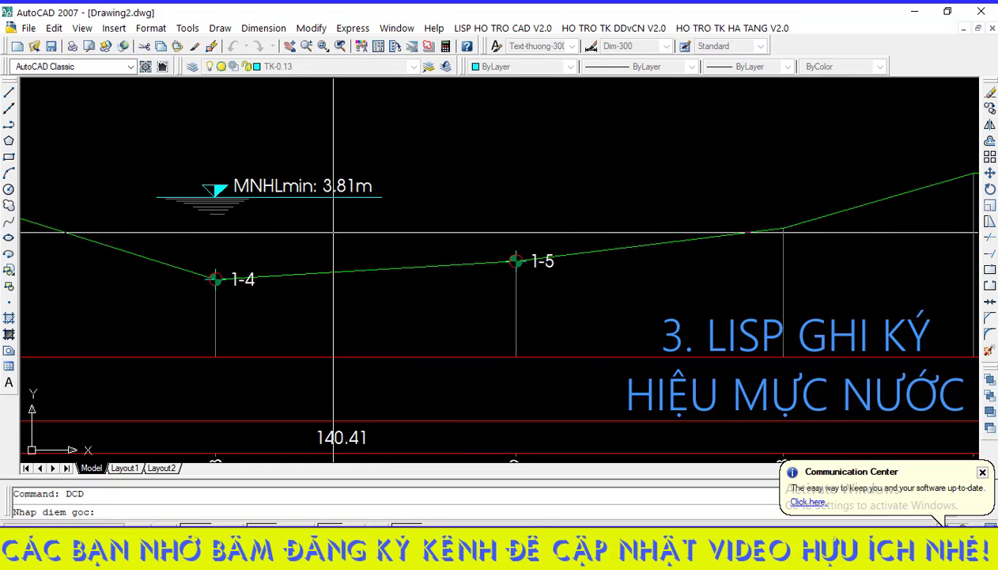
pyautogui.scroll(-5, 348, 283)
pyautogui.scroll(4, 497, 230)
pyautogui.scroll(2, 509, 227)
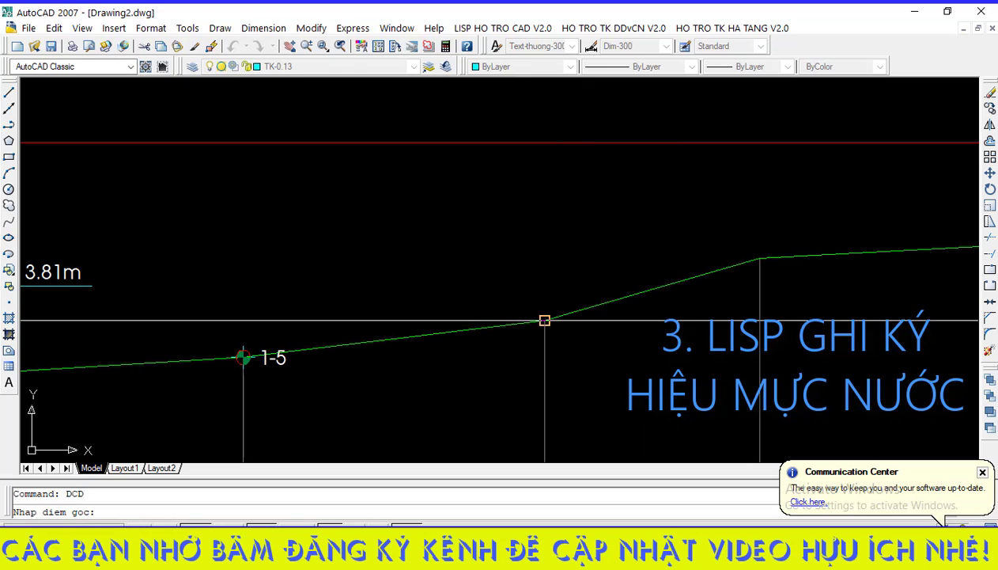
pyautogui.click(544, 320)
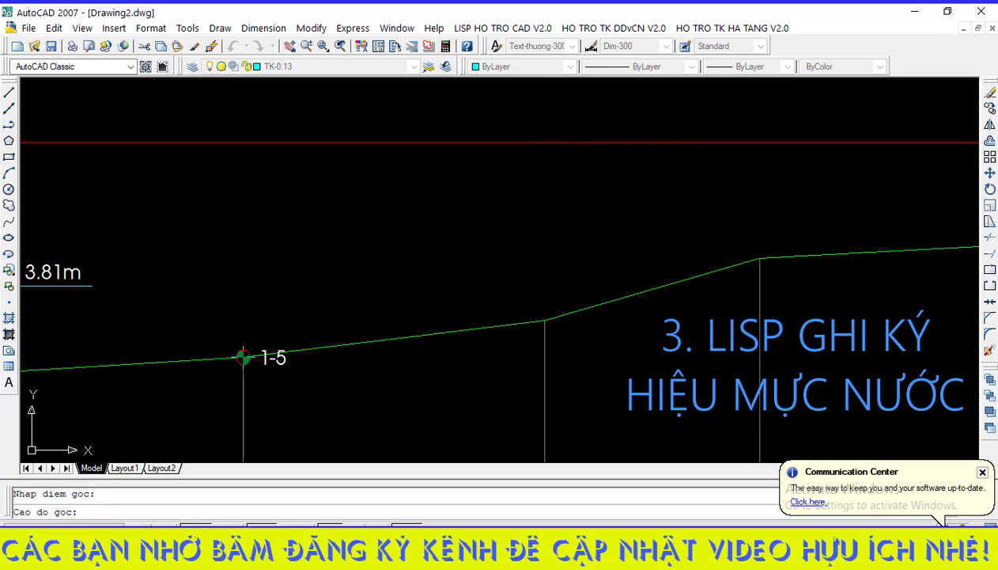
# - Enter 6.03 as the base elevation, taken from the natural elevation row at station 90.69
pyautogui.scroll(-5, 539, 267)
pyautogui.scroll(3, 491, 282)
pyautogui.scroll(2, 507, 310)
pyautogui.scroll(-3, 533, 286)
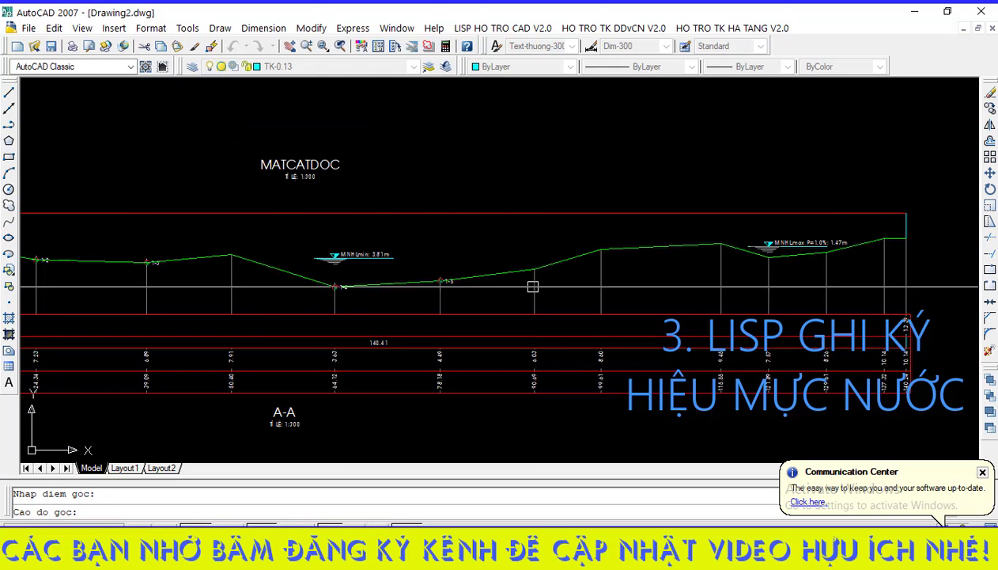
pyautogui.scroll(6, 533, 286)
pyautogui.write('6.')
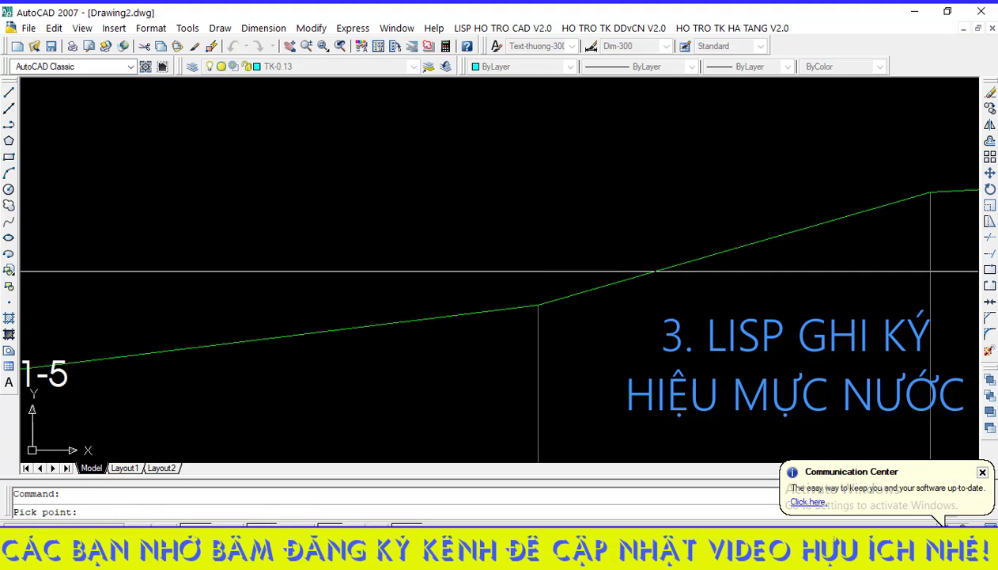
# - Place an elevation mark at the ground-line vertex at station 99.61
pyautogui.scroll(-5, 432, 271)
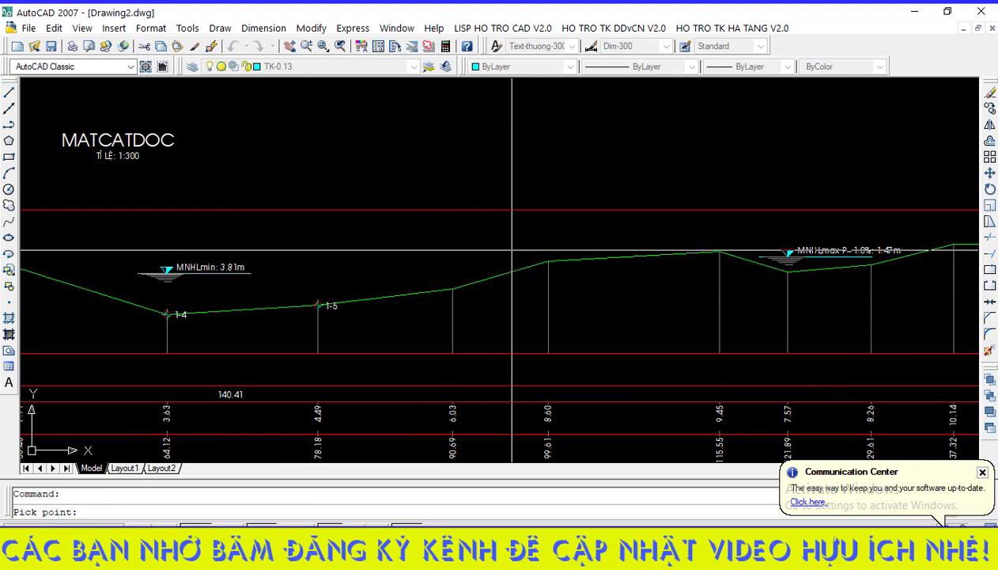
pyautogui.press('Return')
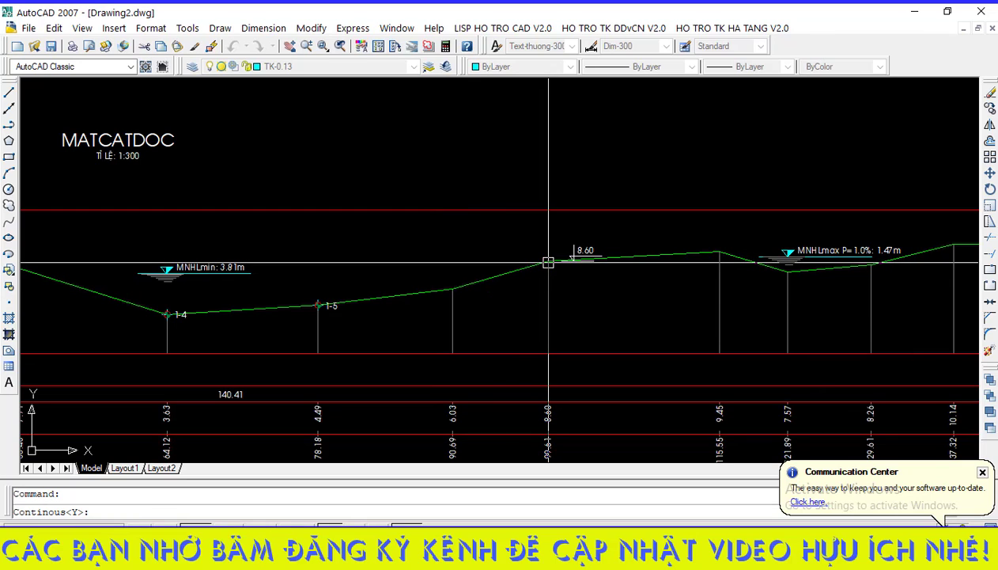
pyautogui.scroll(8, 570, 277)
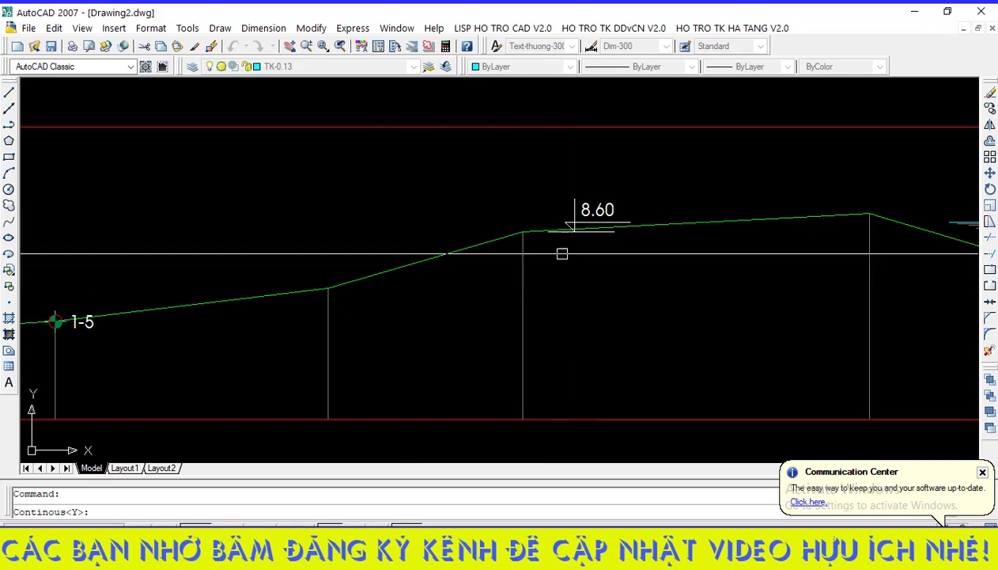
pyautogui.scroll(-4, 437, 218)
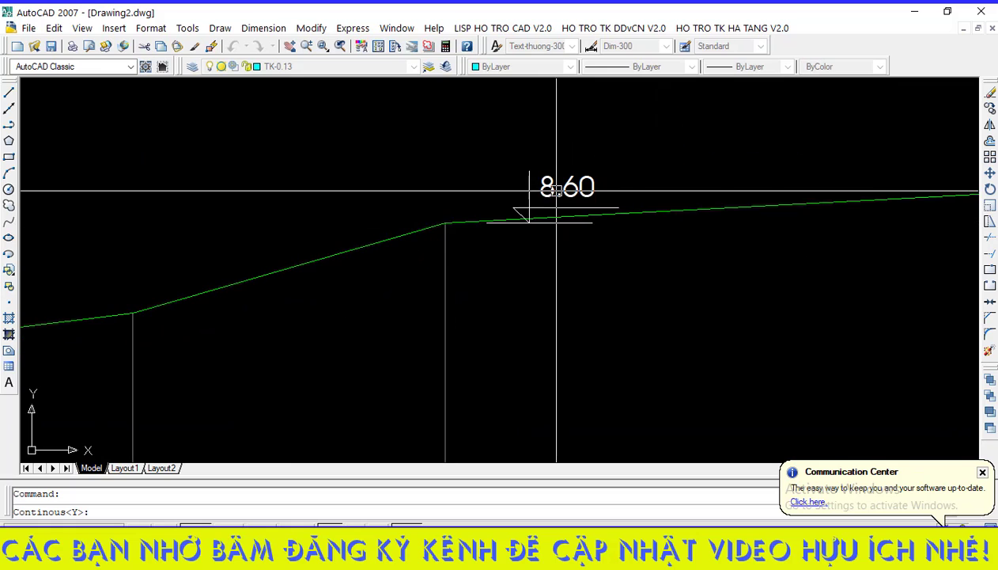
pyautogui.scroll(-6, 444, 225)
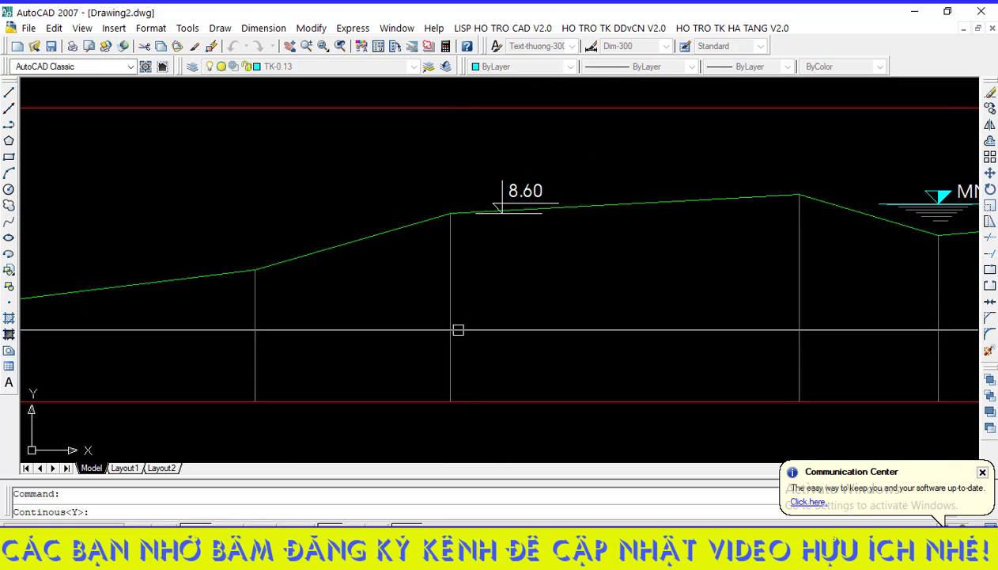
pyautogui.scroll(6, 456, 348)
pyautogui.scroll(-4, 492, 343)
# - Continue the command and place an elevation mark at the ground-line vertex at station 90.69
pyautogui.press('Return')
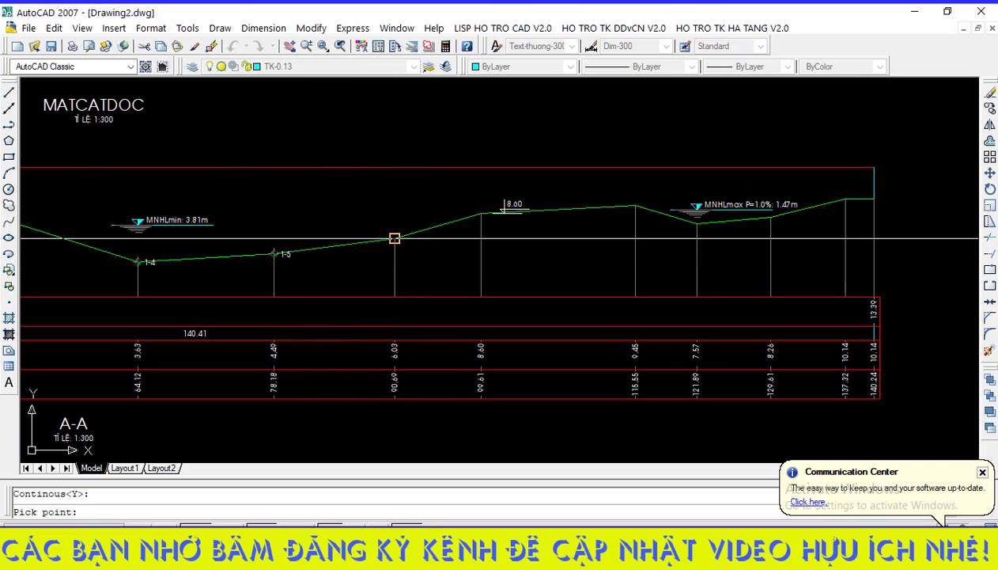
pyautogui.click(395, 237)
pyautogui.scroll(3, 414, 237)
pyautogui.scroll(-3, 668, 217)
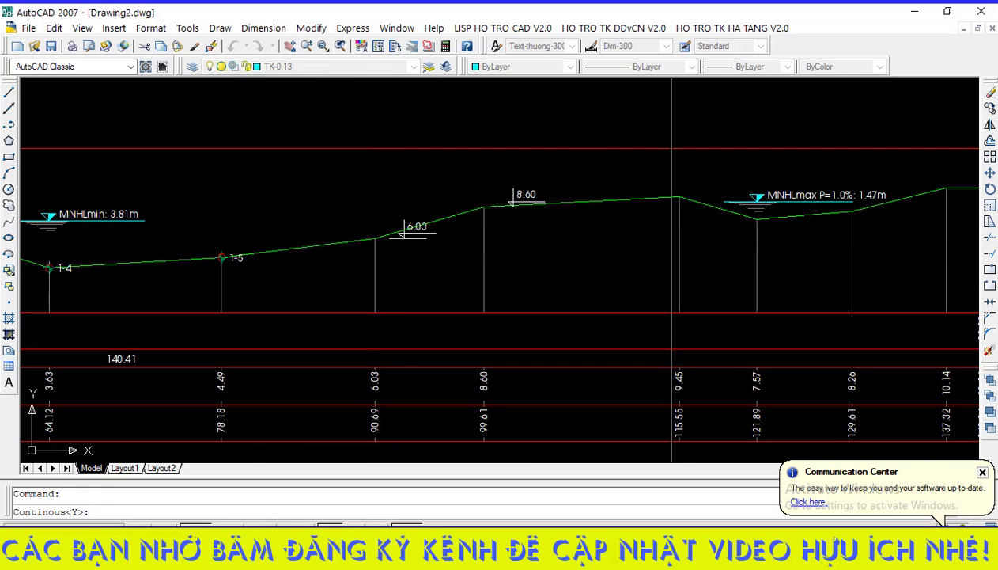
# - Place further elevation marks at the ground-line vertices at stations 115.55 and 50.40
pyautogui.scroll(3, 679, 213)
pyautogui.press('Return')
pyautogui.click(684, 209)
pyautogui.scroll(-4, 614, 167)
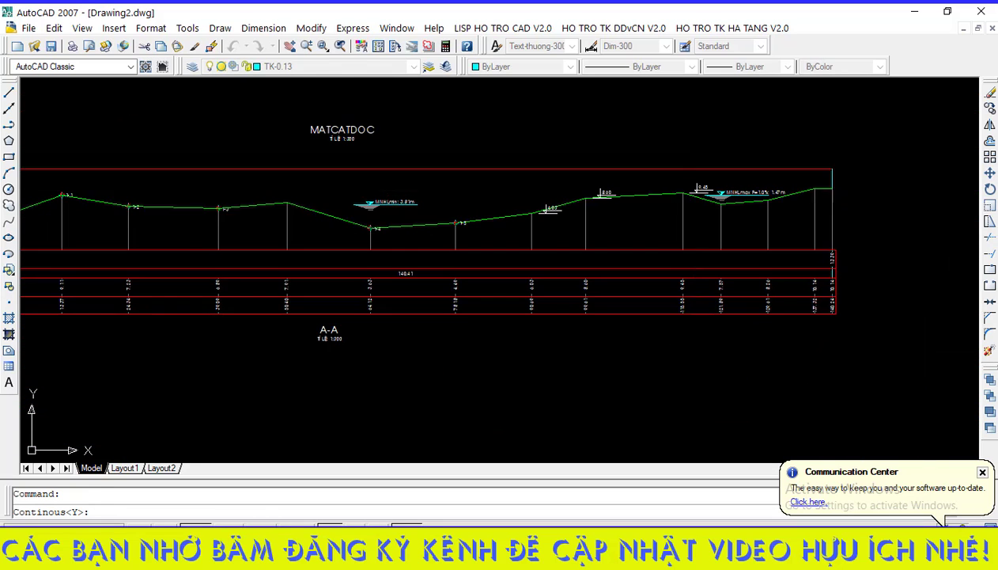
pyautogui.scroll(4, 341, 216)
pyautogui.press('Return')
pyautogui.click(144, 185)
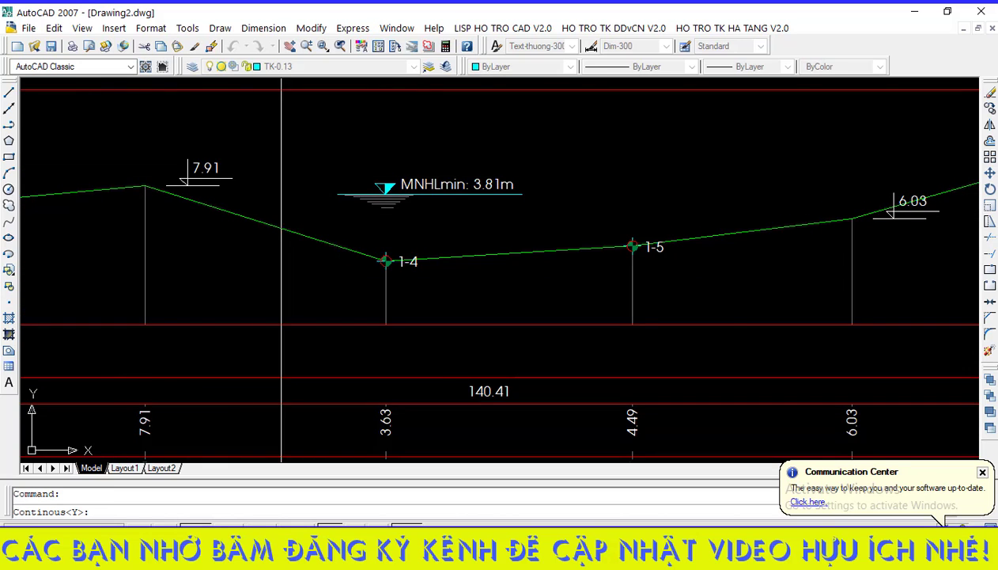
# - Place an elevation mark in the empty area above the profile's frame, at about elevation 18.3
pyautogui.scroll(-4, 282, 190)
pyautogui.scroll(4, 281, 191)
pyautogui.scroll(-2, 281, 191)
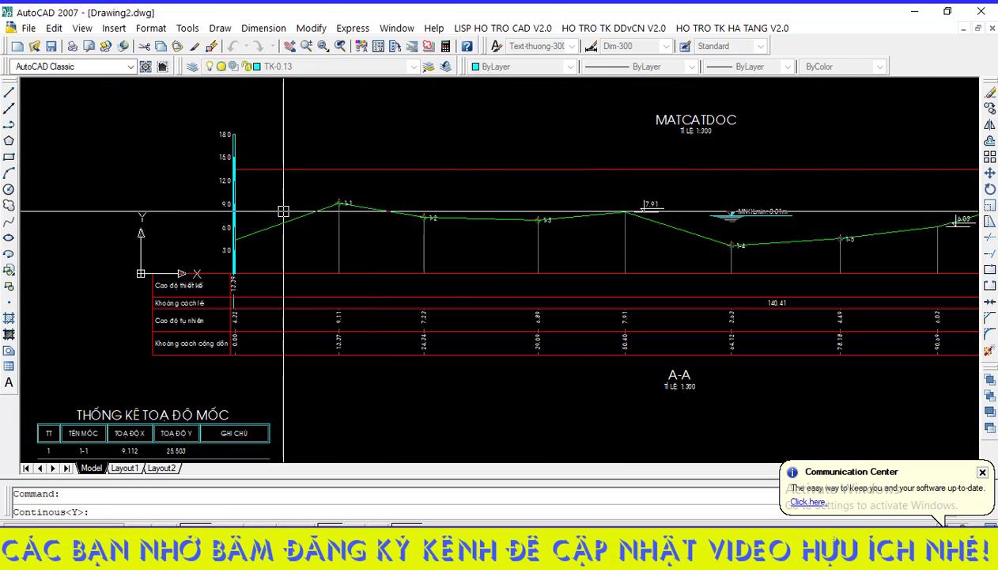
pyautogui.scroll(4, 307, 217)
pyautogui.scroll(-6, 307, 218)
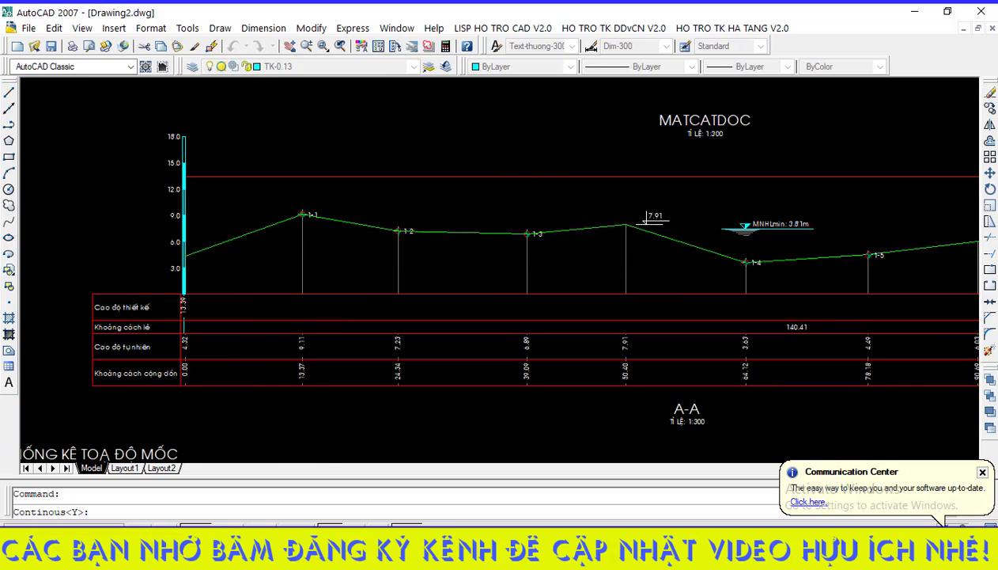
pyautogui.scroll(-3, 407, 207)
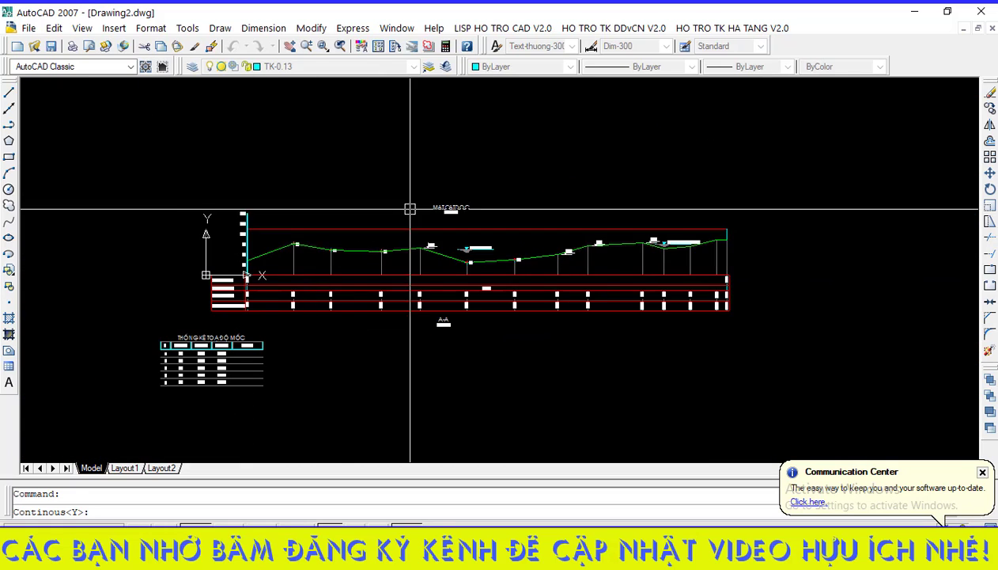
pyautogui.scroll(3, 406, 214)
pyautogui.press('Return')
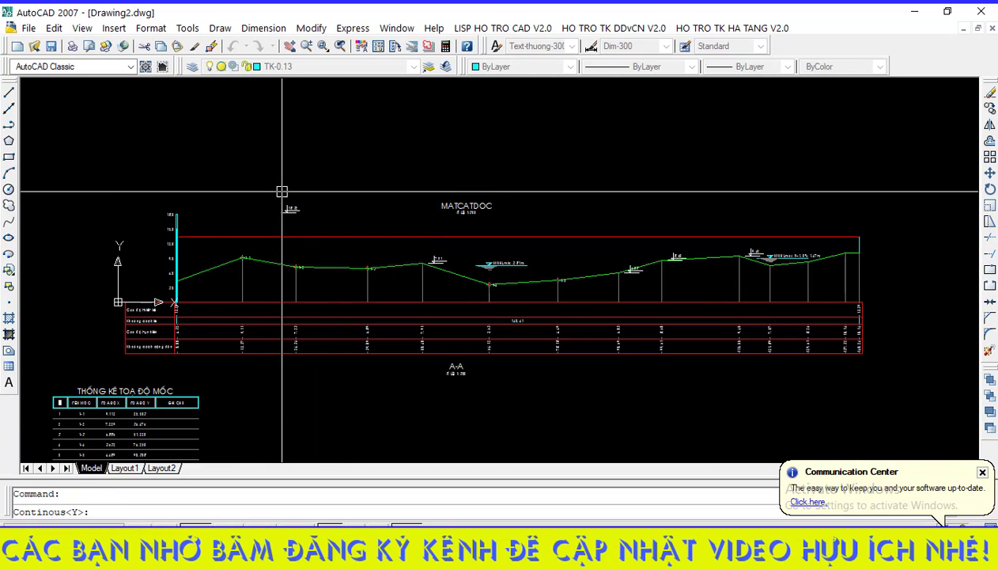
# - Place two more elevation marks above the previous one, at about elevations 23.2 and 26.9
pyautogui.scroll(8, 281, 193)
pyautogui.click(337, 184)
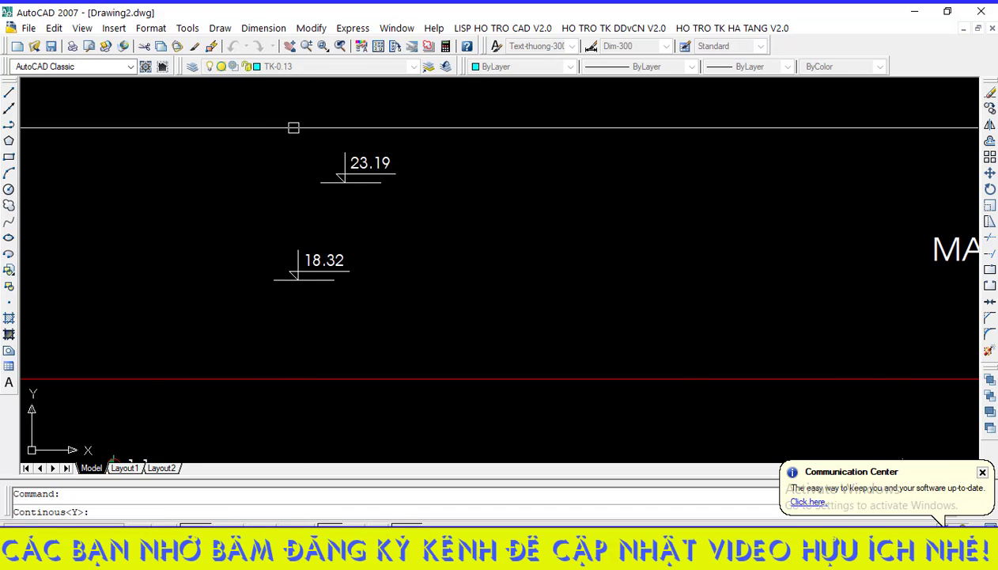
pyautogui.scroll(-1, 303, 147)
pyautogui.scroll(2, 303, 143)
pyautogui.click(303, 143)
pyautogui.scroll(-3, 325, 158)
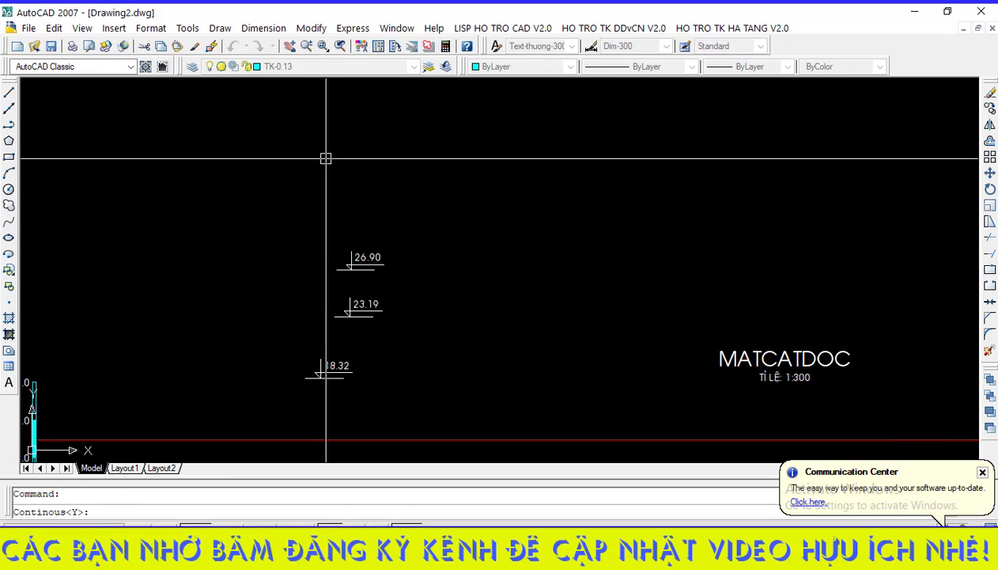
# - Add two more elevation marks higher above the profile, at about elevations 32.5 and 40.4
pyautogui.scroll(2, 321, 215)
pyautogui.scroll(-3, 328, 135)
pyautogui.scroll(2, 345, 194)
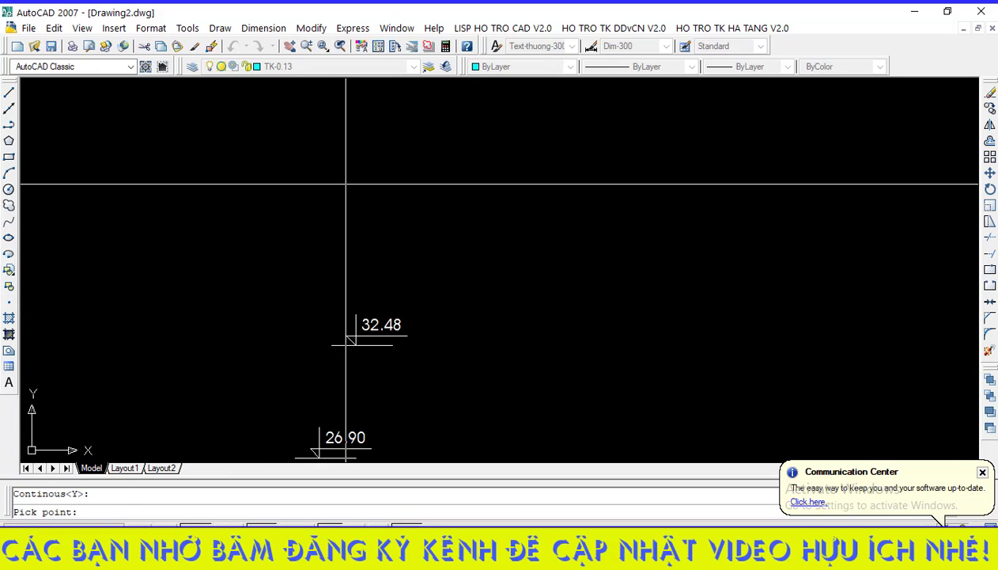
pyautogui.click(320, 164)
pyautogui.scroll(-6, 308, 183)
pyautogui.scroll(-4, 348, 217)
pyautogui.scroll(4, 301, 200)
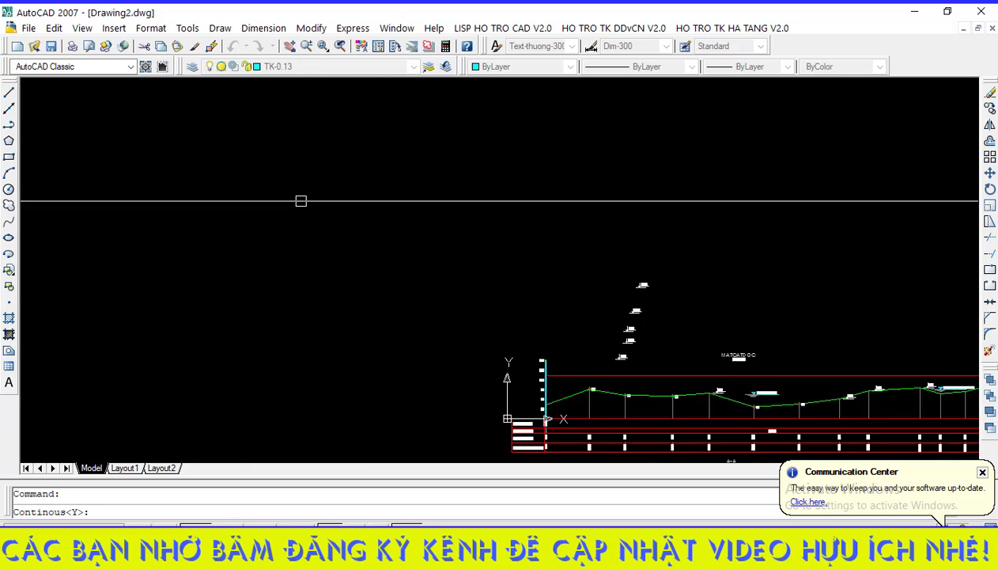
pyautogui.scroll(4, 380, 218)
pyautogui.scroll(-5, 207, 167)
pyautogui.scroll(5, 298, 200)
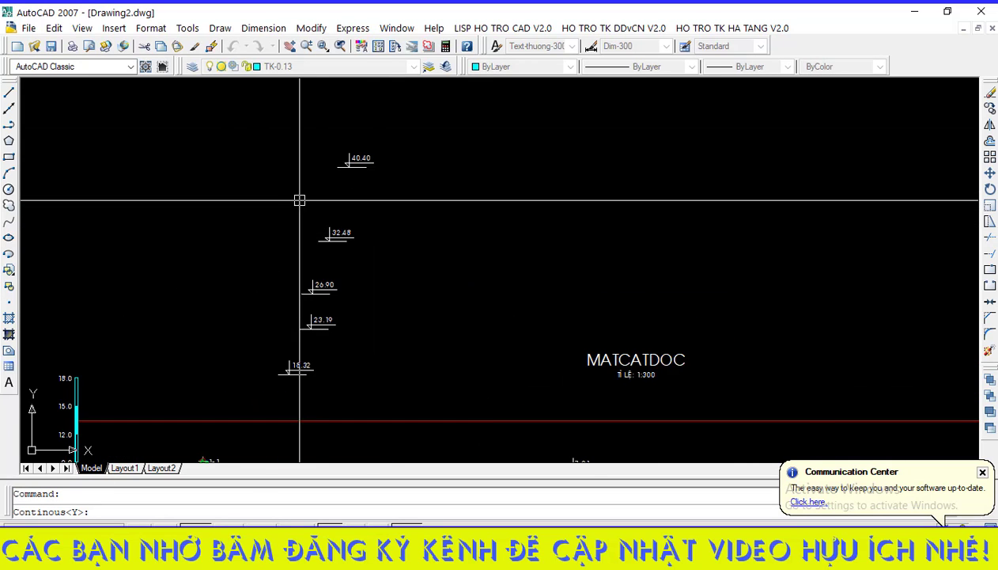
pyautogui.scroll(2, 306, 167)
pyautogui.scroll(-4, 288, 125)
pyautogui.scroll(-4, 309, 172)
pyautogui.scroll(3, 283, 241)
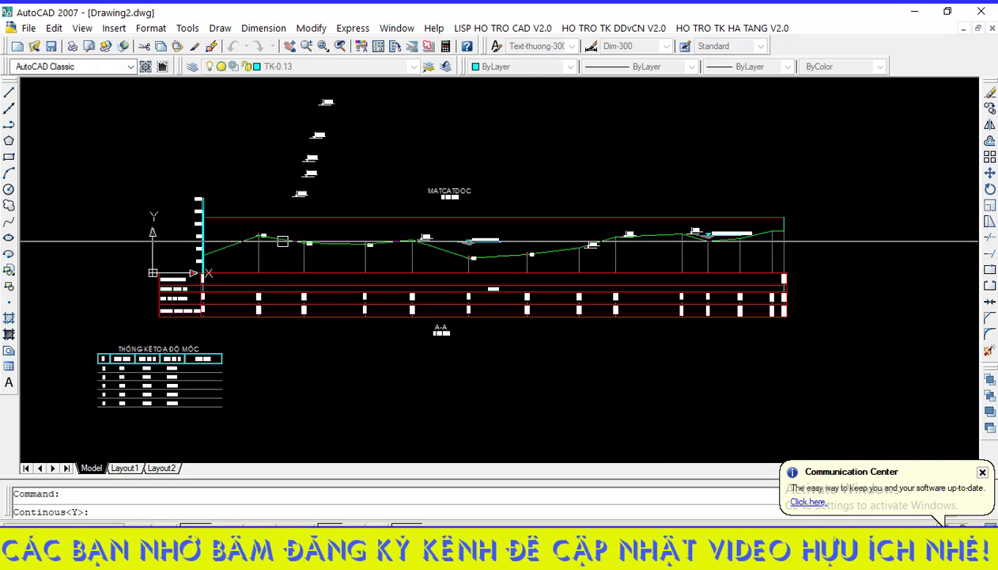